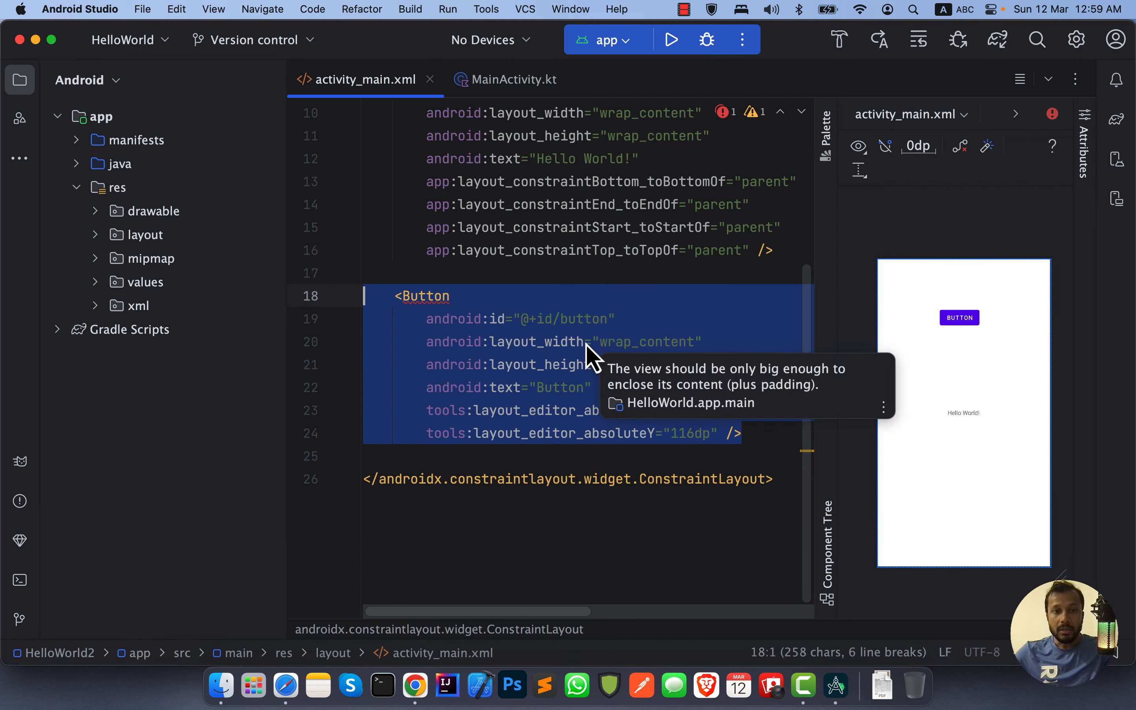
# Step: Delete the Button element and the leftover blank line below the TextView in activity_main.xml
pyautogui.press('BackSpace')
pyautogui.press('BackSpace')
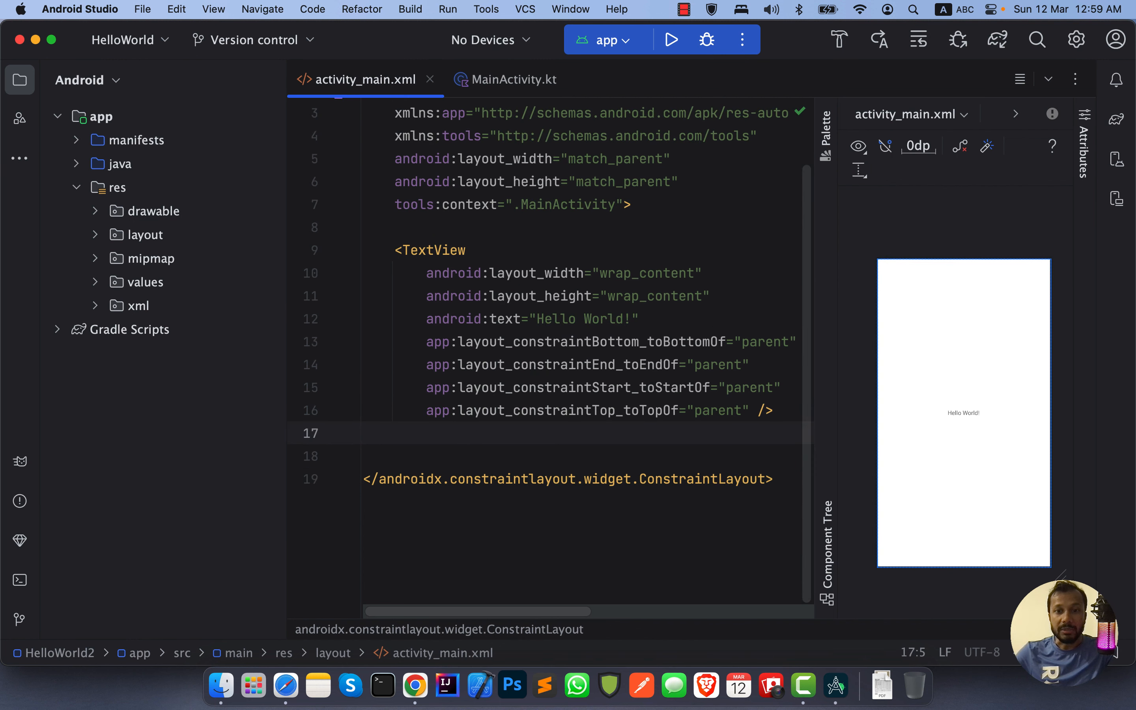
pyautogui.press('BackSpace')
pyautogui.click(497, 249)
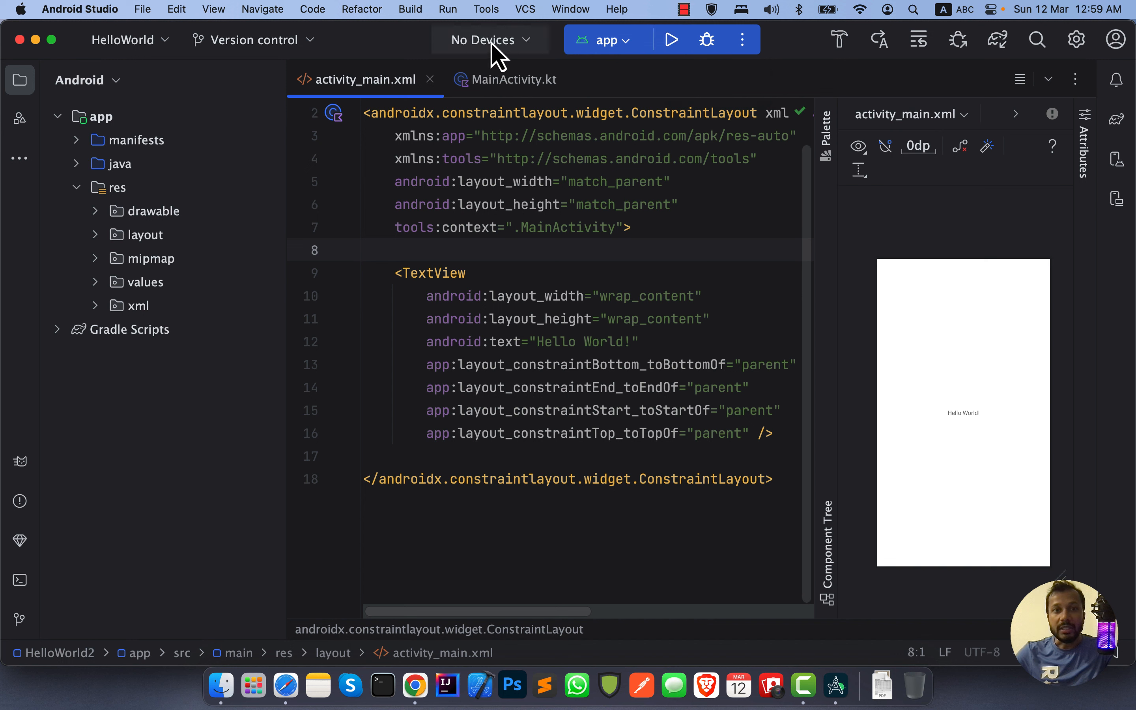
# Step: Open the Device Manager to show the project's virtual devices
pyautogui.click(506, 47)
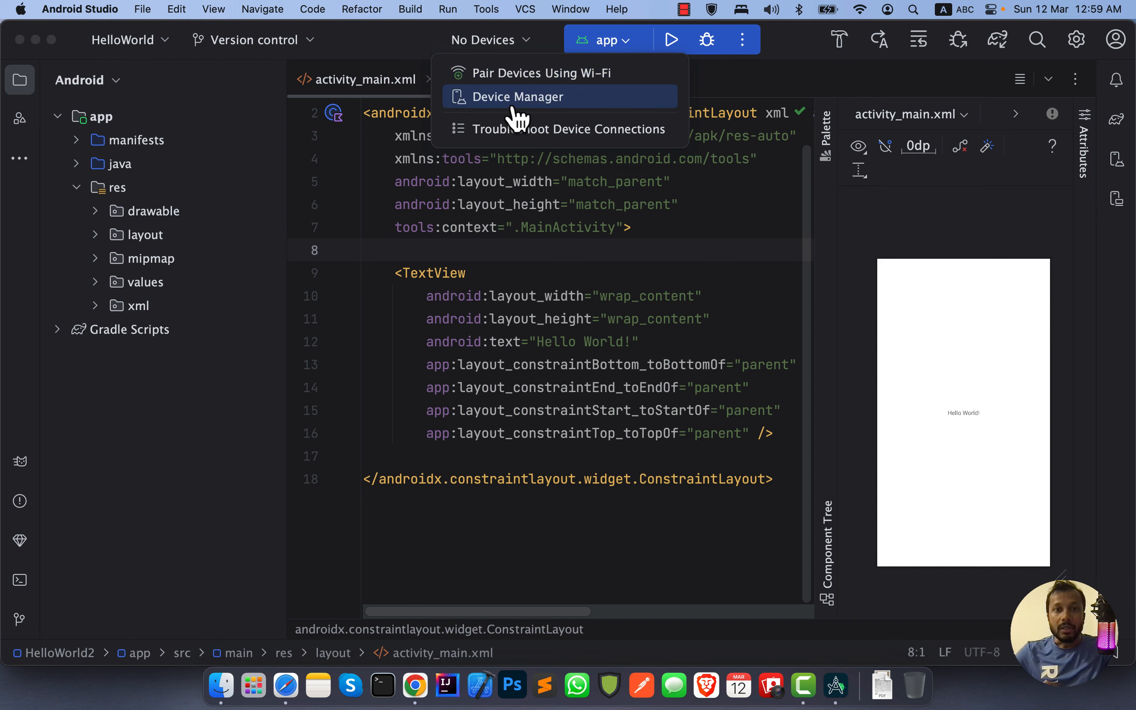
pyautogui.click(504, 41)
pyautogui.click(504, 41)
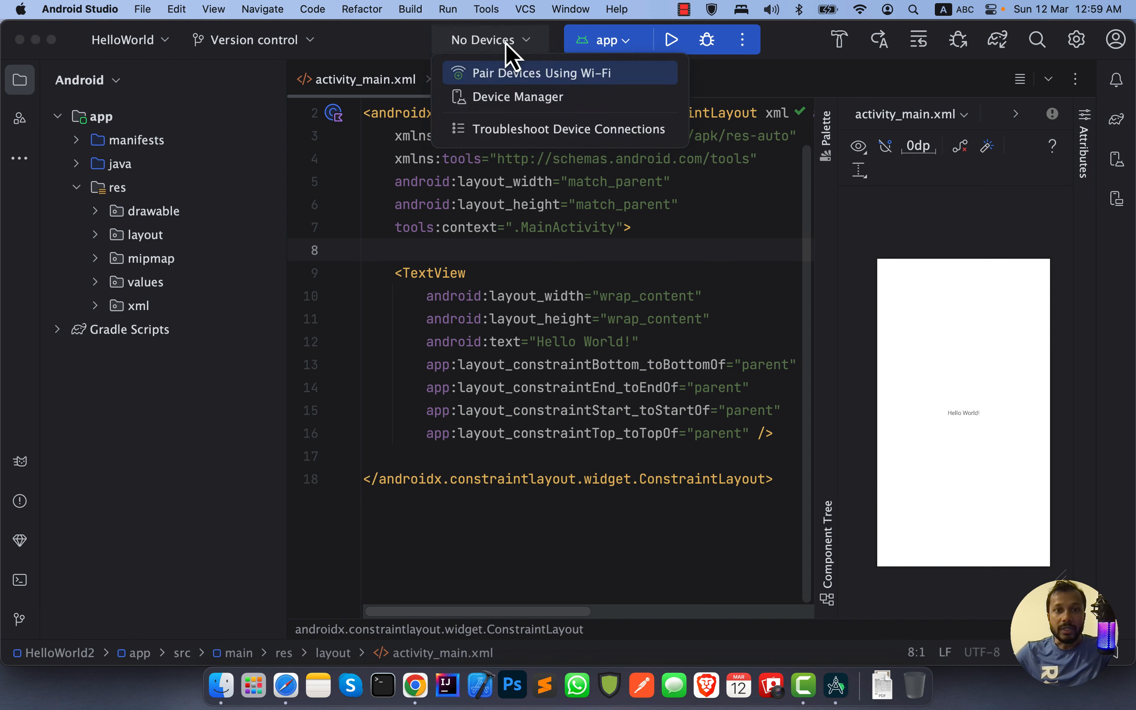
pyautogui.click(526, 101)
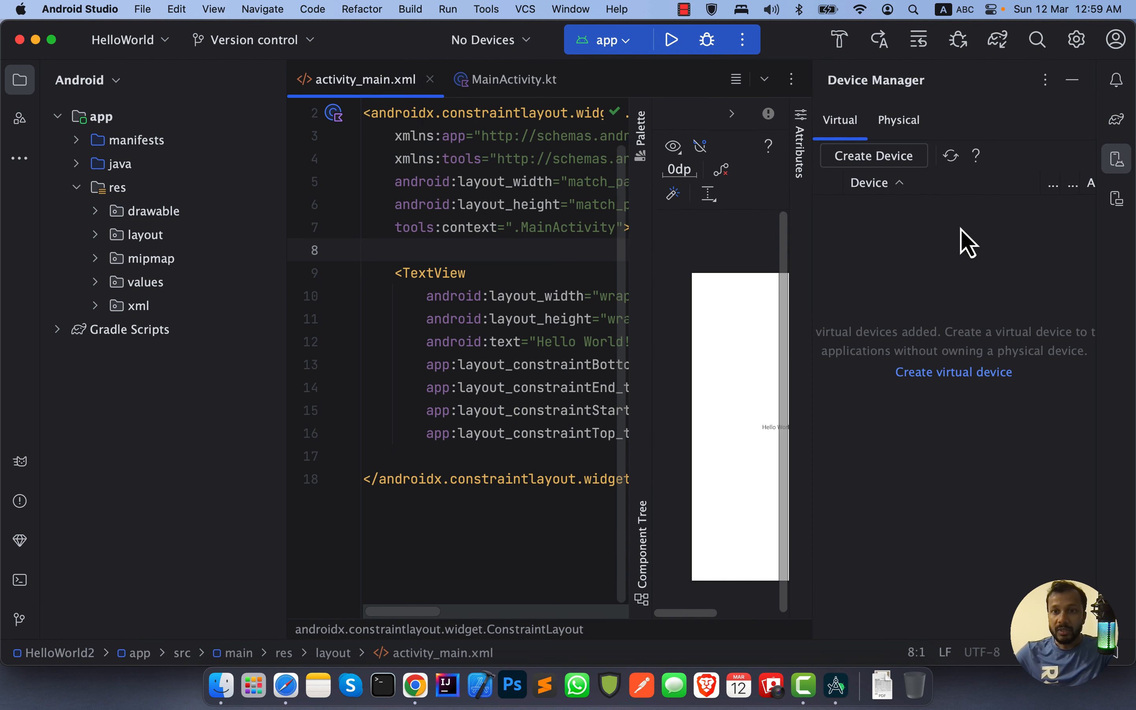
pyautogui.click(1116, 162)
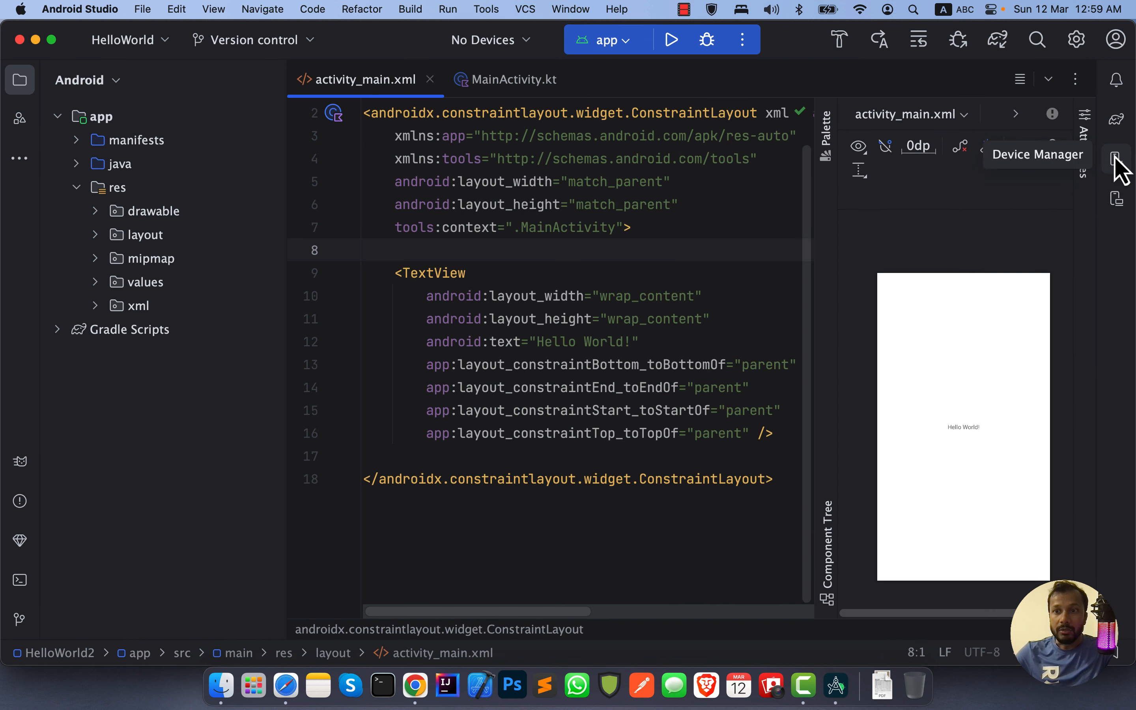
pyautogui.click(1116, 162)
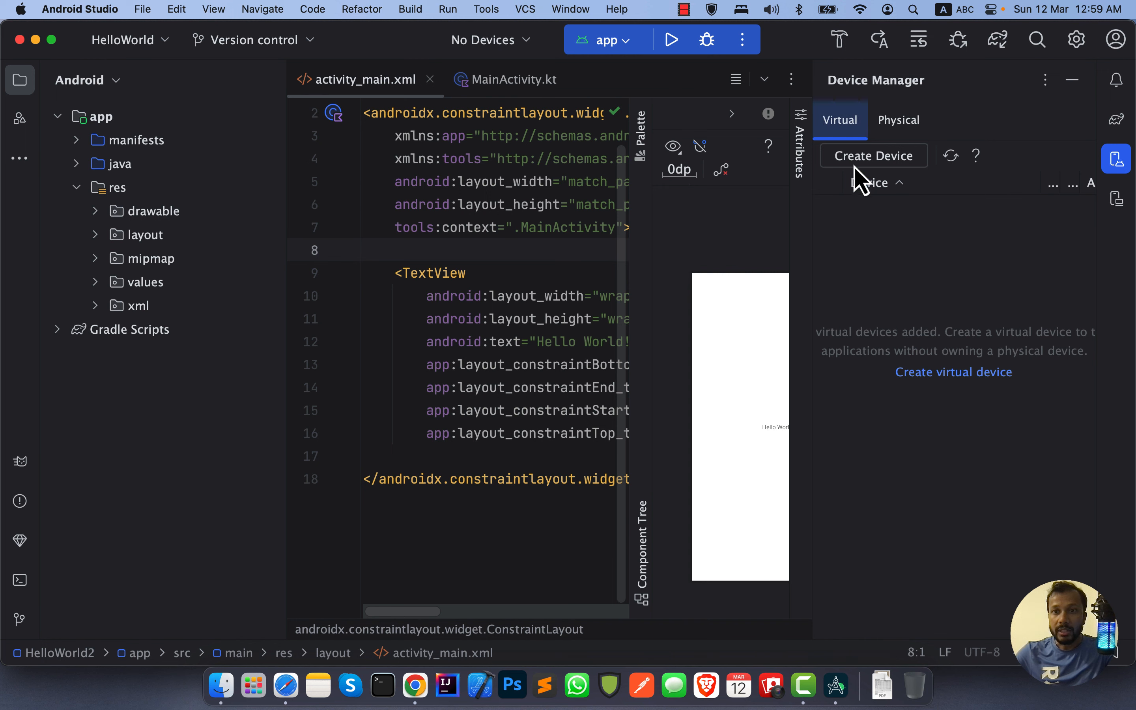
# Step: Start creating a new virtual device and widen the configuration window so the hardware list is readable
pyautogui.click(888, 160)
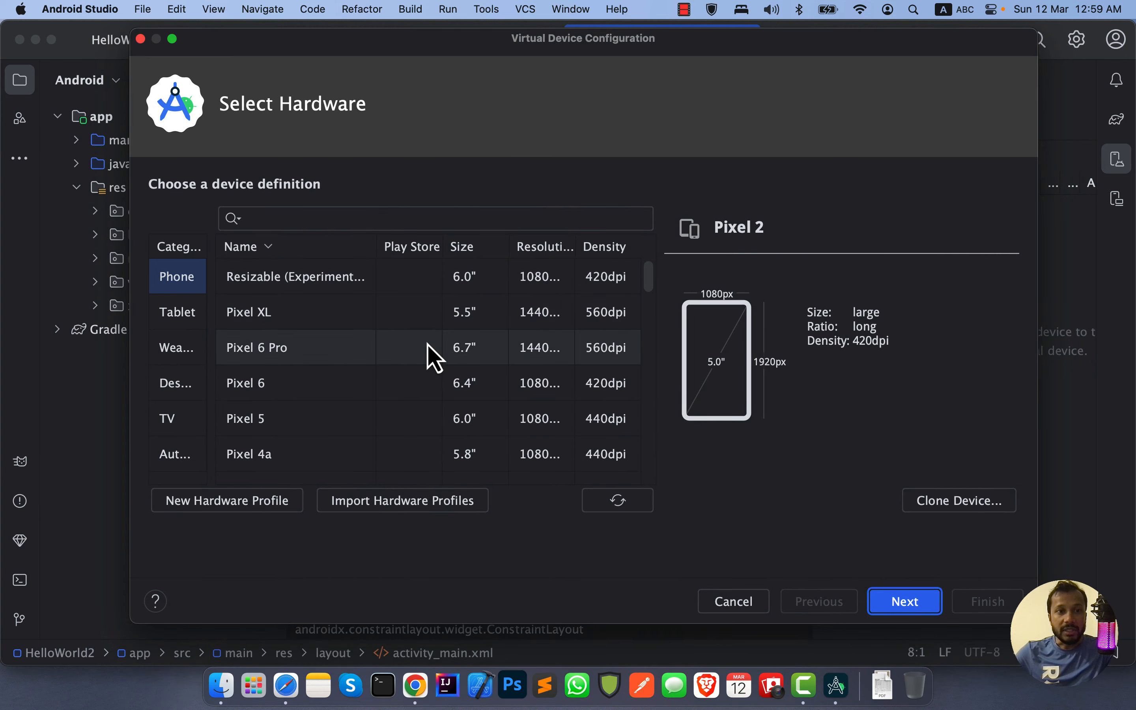
pyautogui.scroll(-2, 427, 343)
pyautogui.scroll(2, 427, 343)
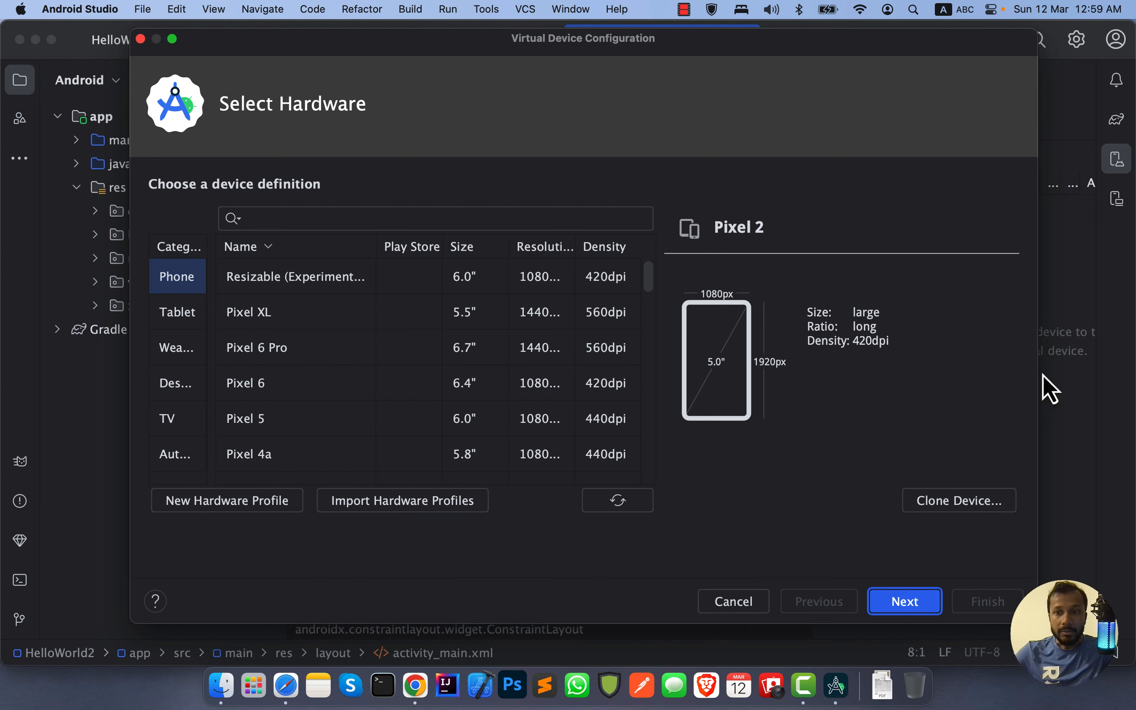
pyautogui.moveTo(1037, 385); pyautogui.dragTo(1087, 386)
pyautogui.moveTo(682, 47); pyautogui.dragTo(664, 49)
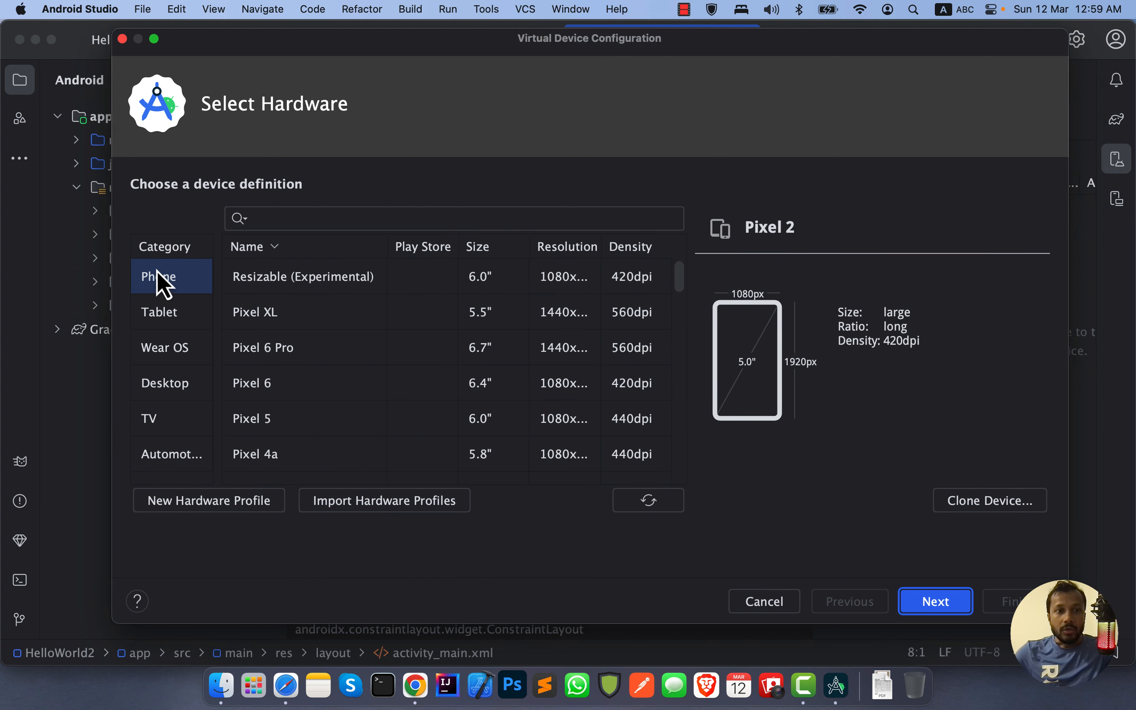
# Step: Choose the Pixel 4 definition from the Phone category and continue to the system image selection
pyautogui.click(173, 277)
pyautogui.click(178, 315)
pyautogui.click(183, 287)
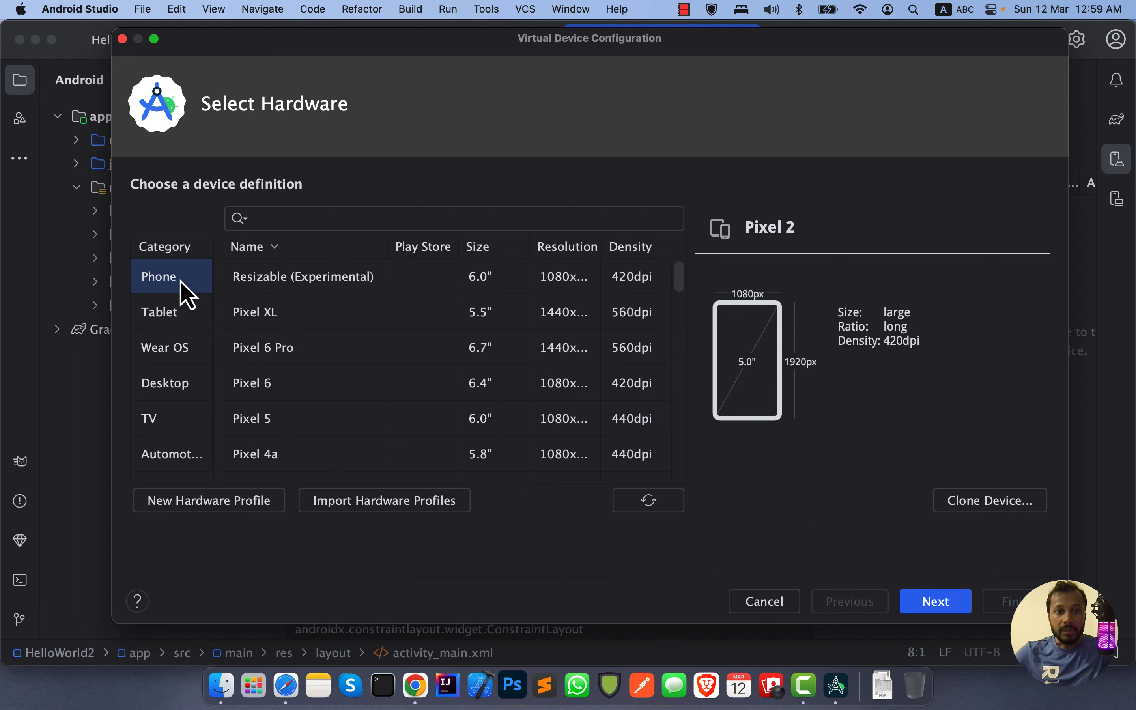
pyautogui.scroll(-3, 448, 435)
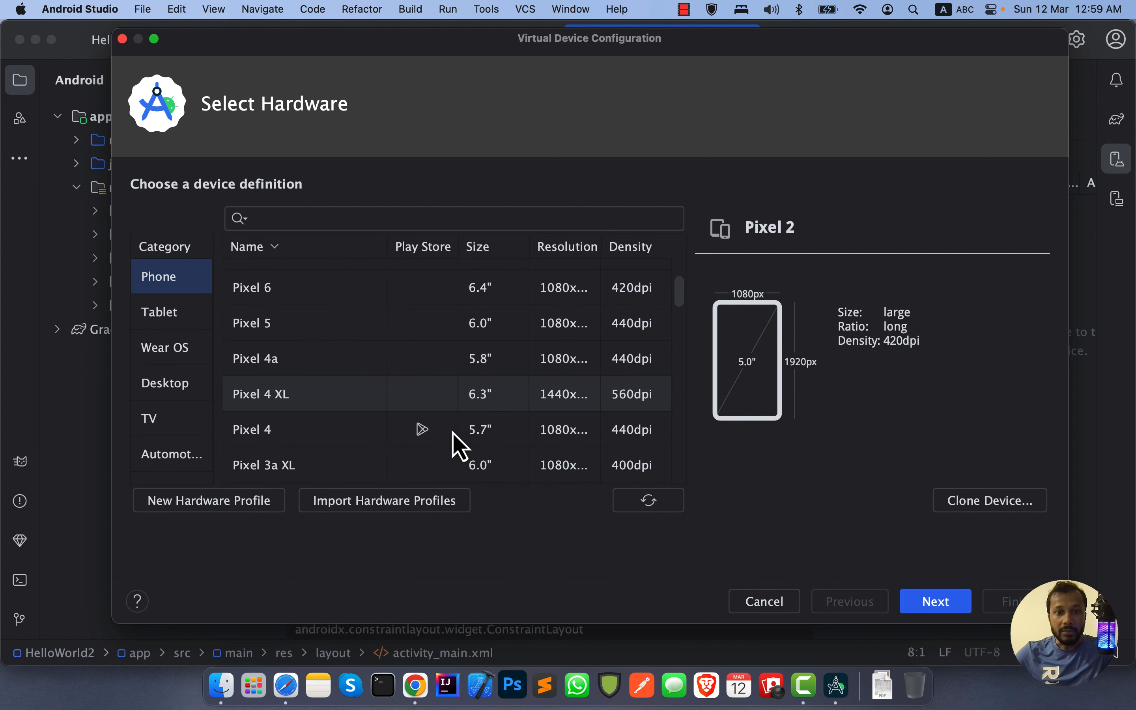
pyautogui.click(424, 435)
pyautogui.scroll(-2, 423, 437)
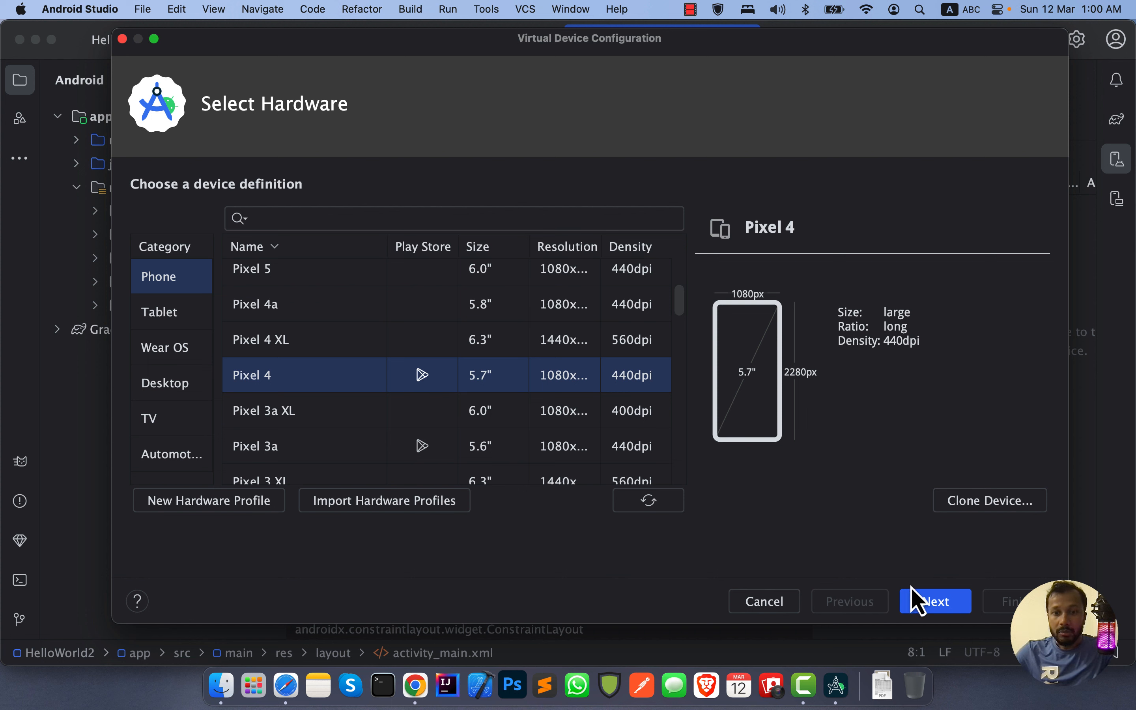
pyautogui.click(937, 603)
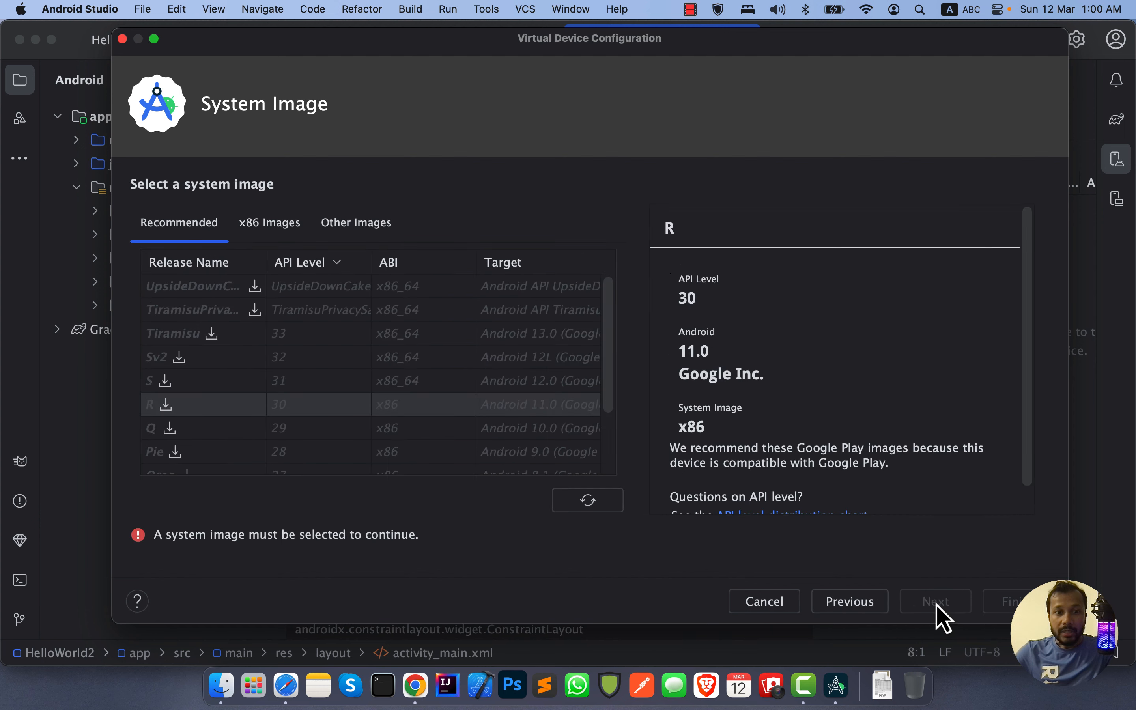
# Step: Examine the recommended system images, including the details of Tiramisu, S and Nougat API 24
pyautogui.scroll(-1, 267, 364)
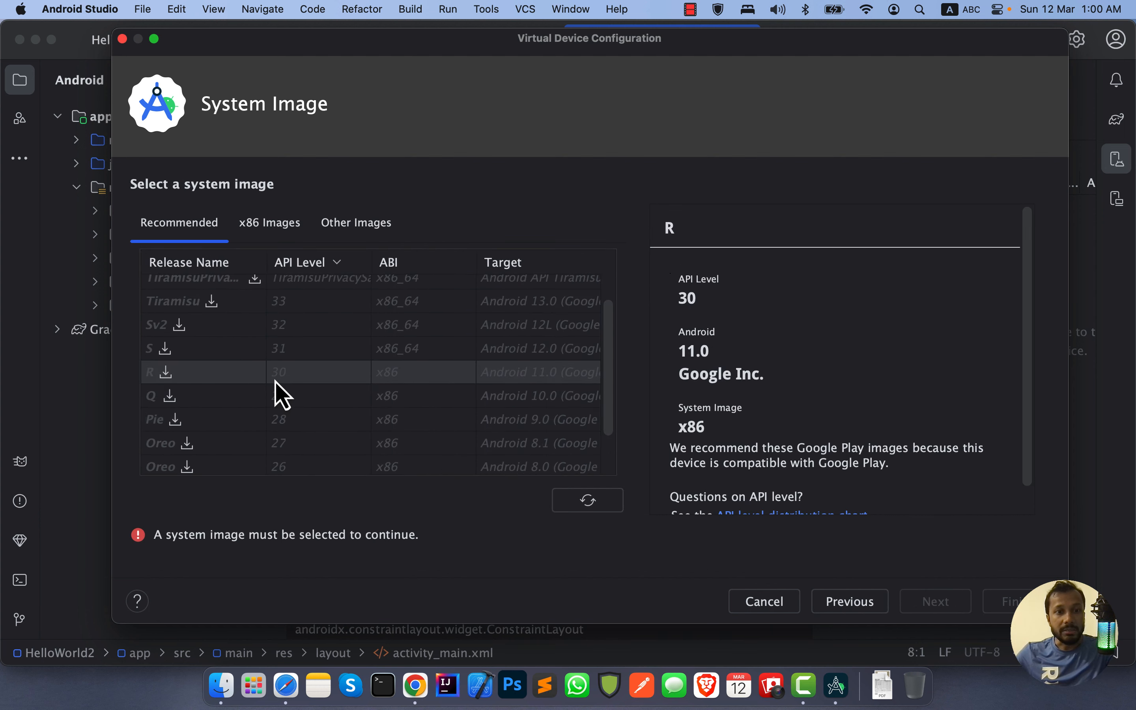
pyautogui.scroll(1, 274, 393)
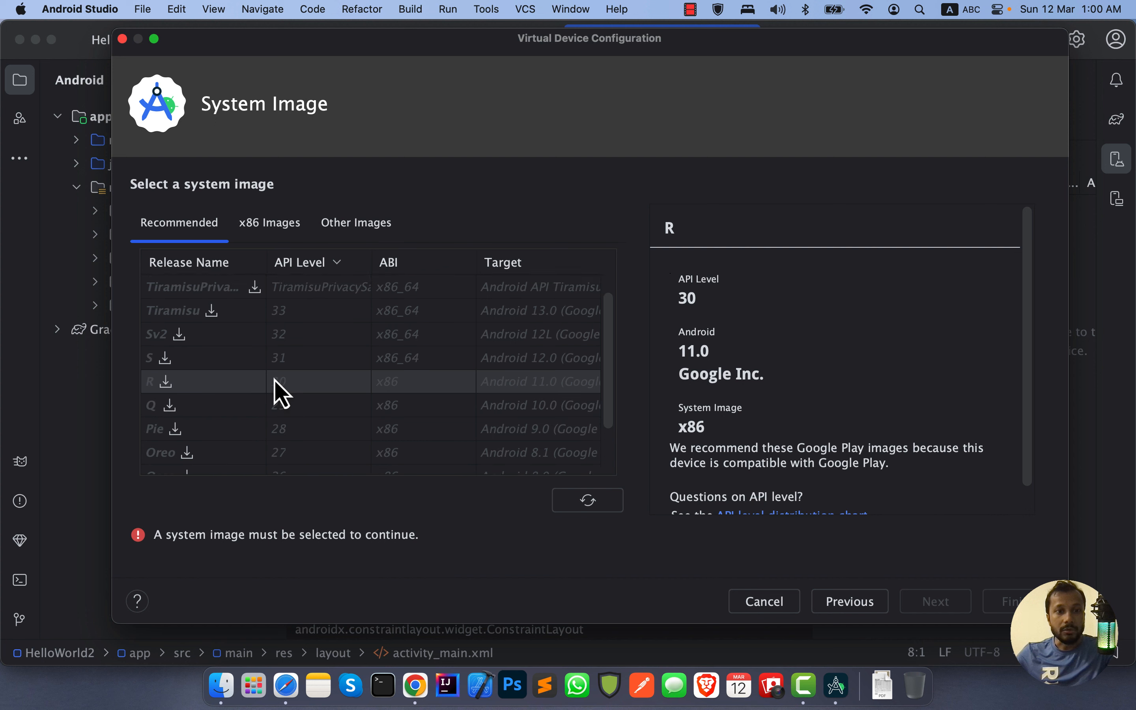
pyautogui.click(311, 314)
pyautogui.scroll(1, 331, 362)
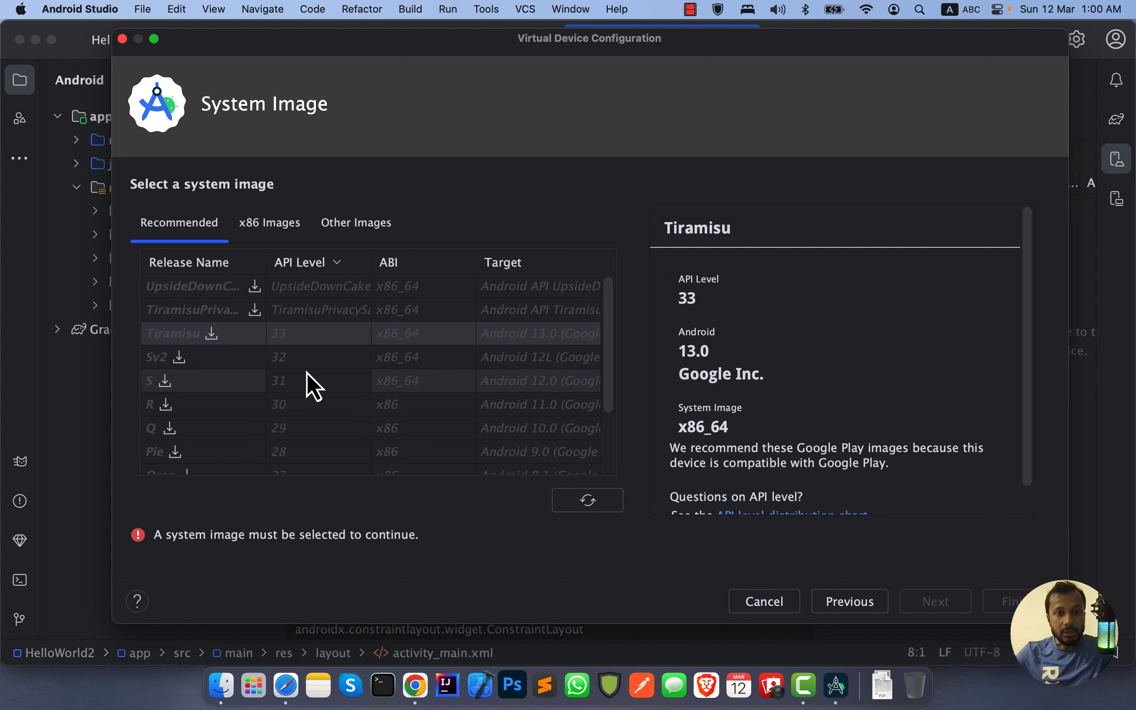
pyautogui.click(306, 388)
pyautogui.scroll(-4, 346, 436)
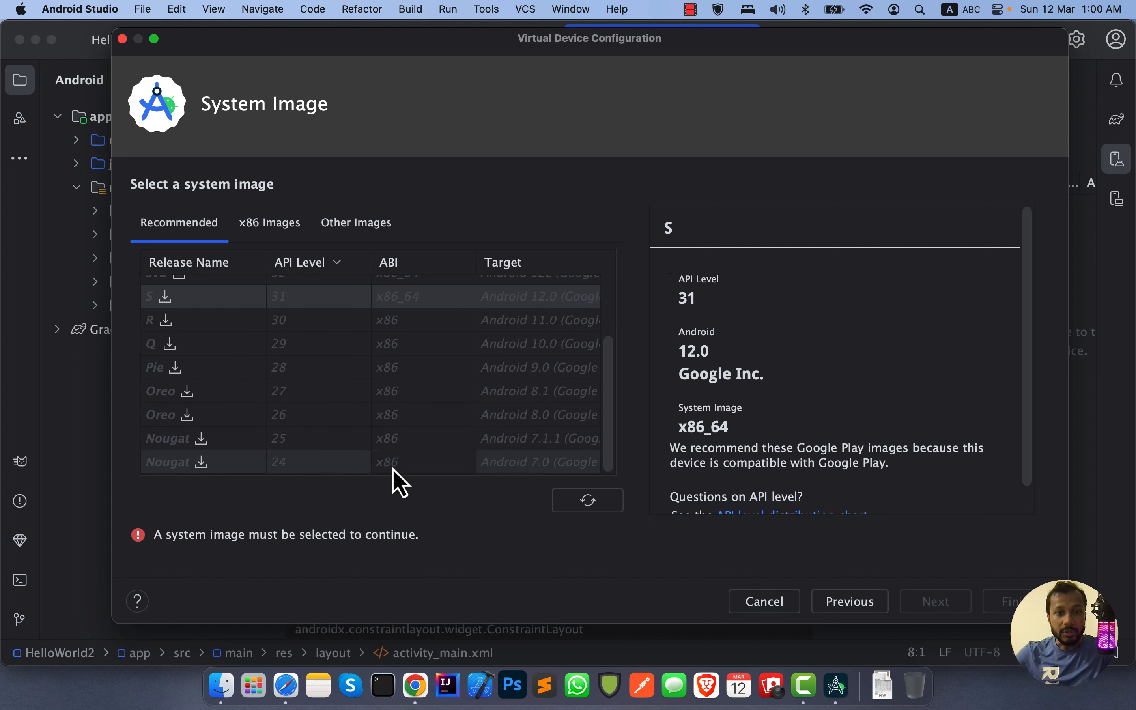
pyautogui.click(552, 466)
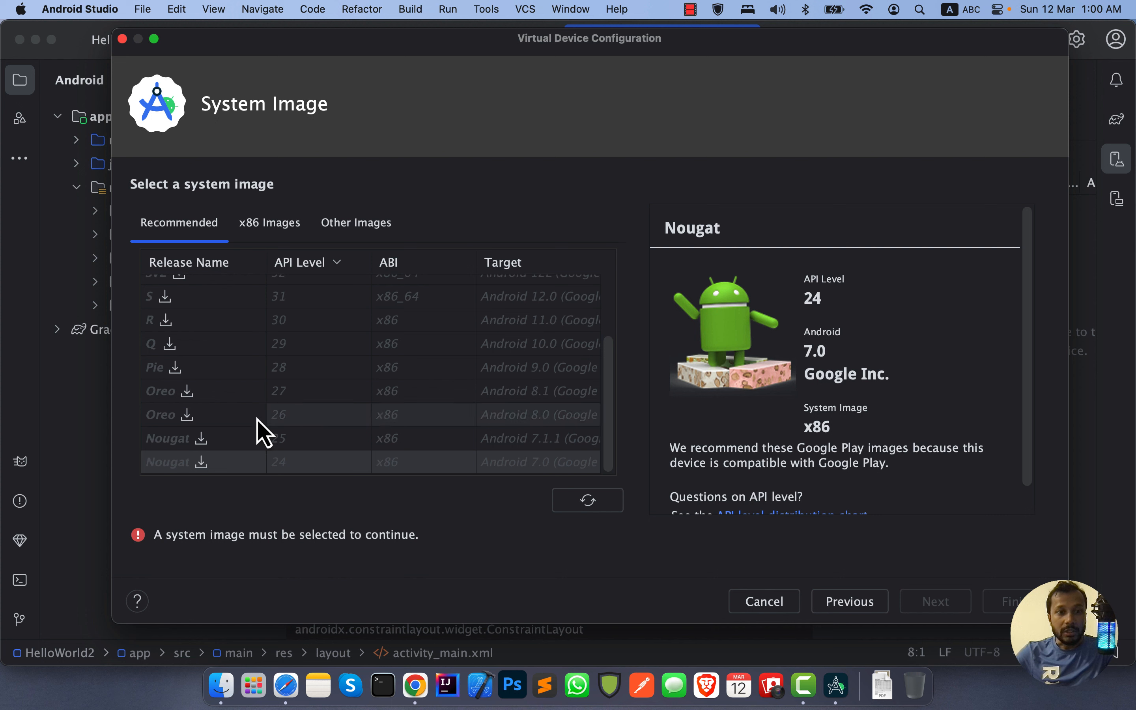
pyautogui.scroll(3, 232, 374)
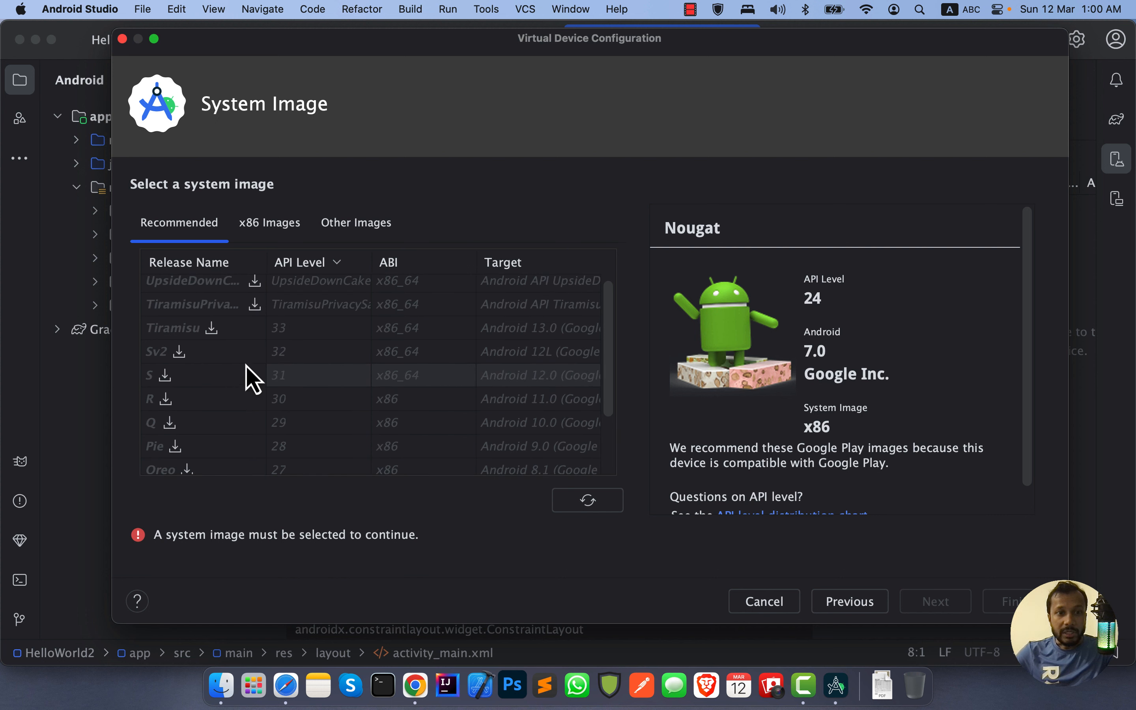
# Step: Download the Sv2 system image (API 32, x86_64) and enlarge the installer window to show its log
pyautogui.click(219, 352)
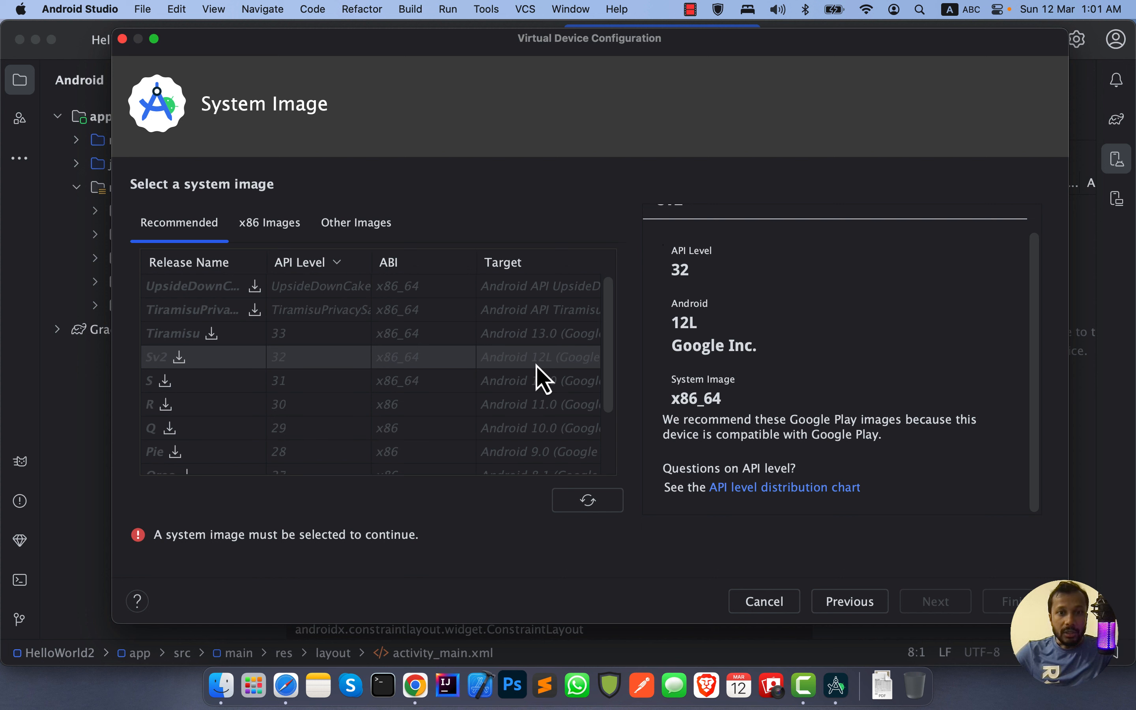
pyautogui.click(180, 357)
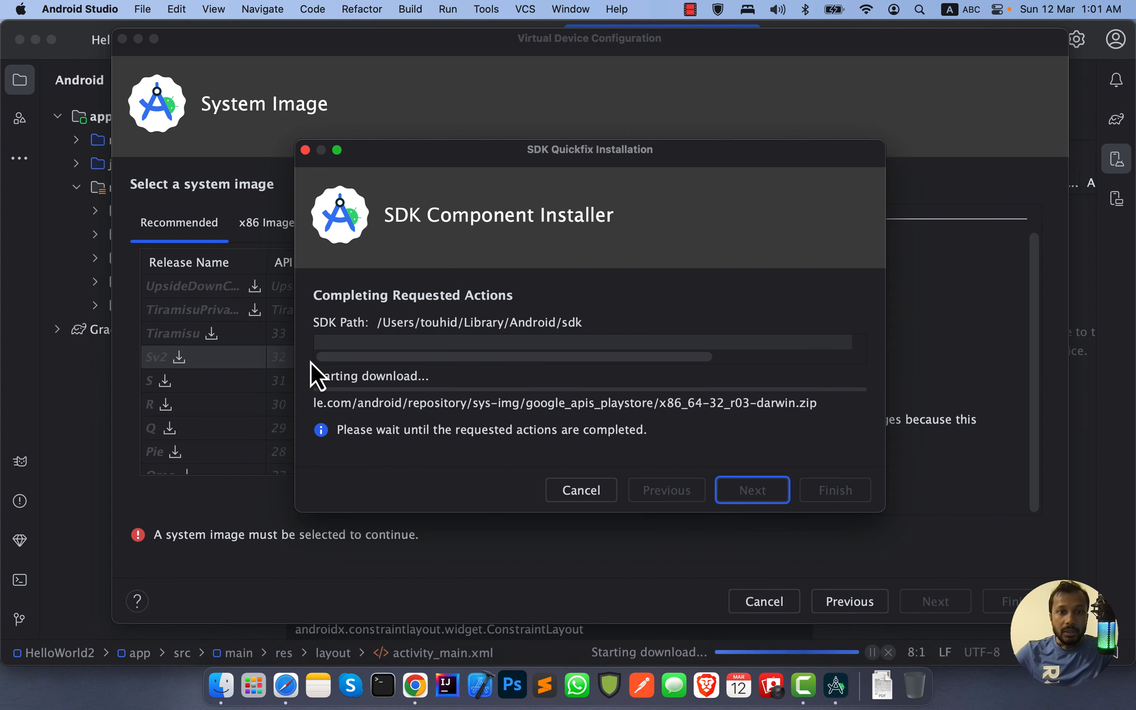
pyautogui.moveTo(588, 151); pyautogui.dragTo(522, 85)
pyautogui.moveTo(819, 447); pyautogui.dragTo(940, 577)
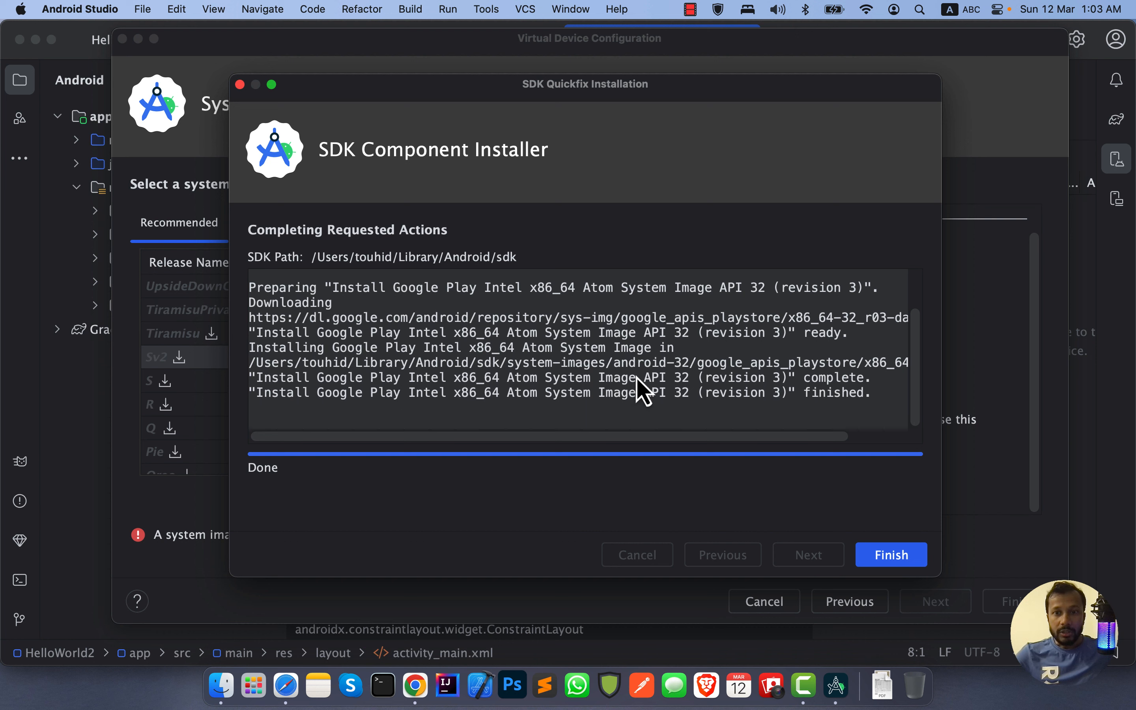
# Step: Review the system image installation log and finish the SDK component installer
pyautogui.scroll(2, 644, 392)
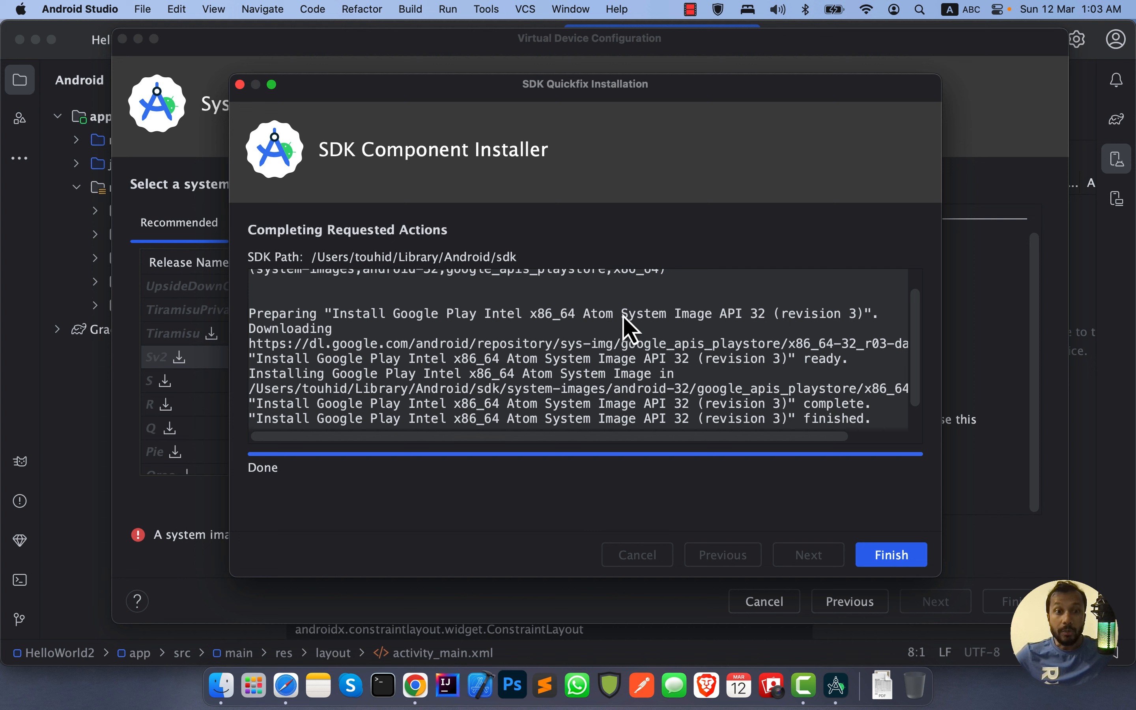
pyautogui.scroll(2, 629, 367)
pyautogui.scroll(-4, 633, 373)
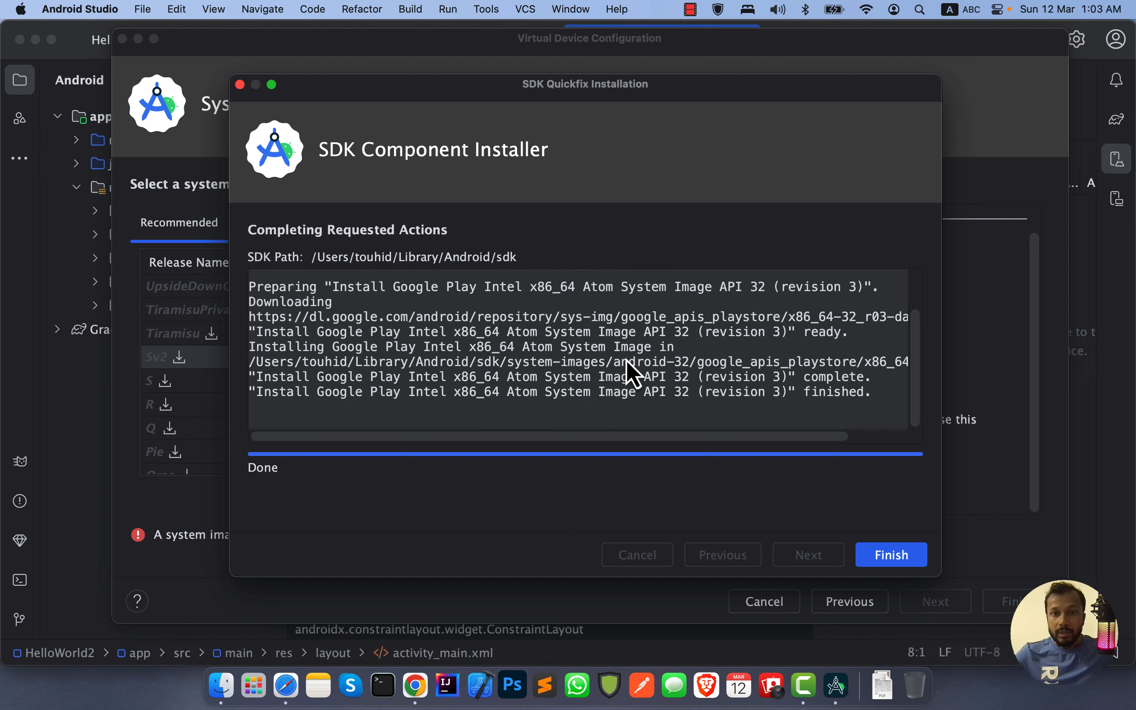
pyautogui.click(892, 559)
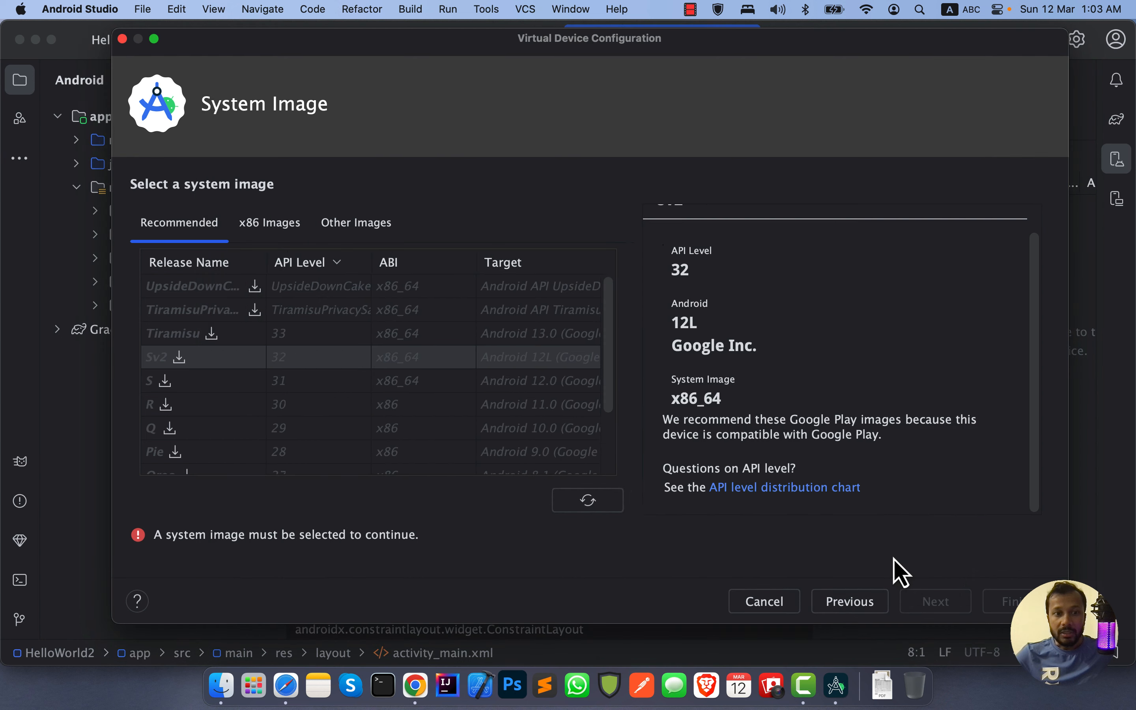
# Step: Select the Sv2 API 32 system image for the virtual device and continue to the configuration check
pyautogui.click(215, 379)
pyautogui.click(198, 359)
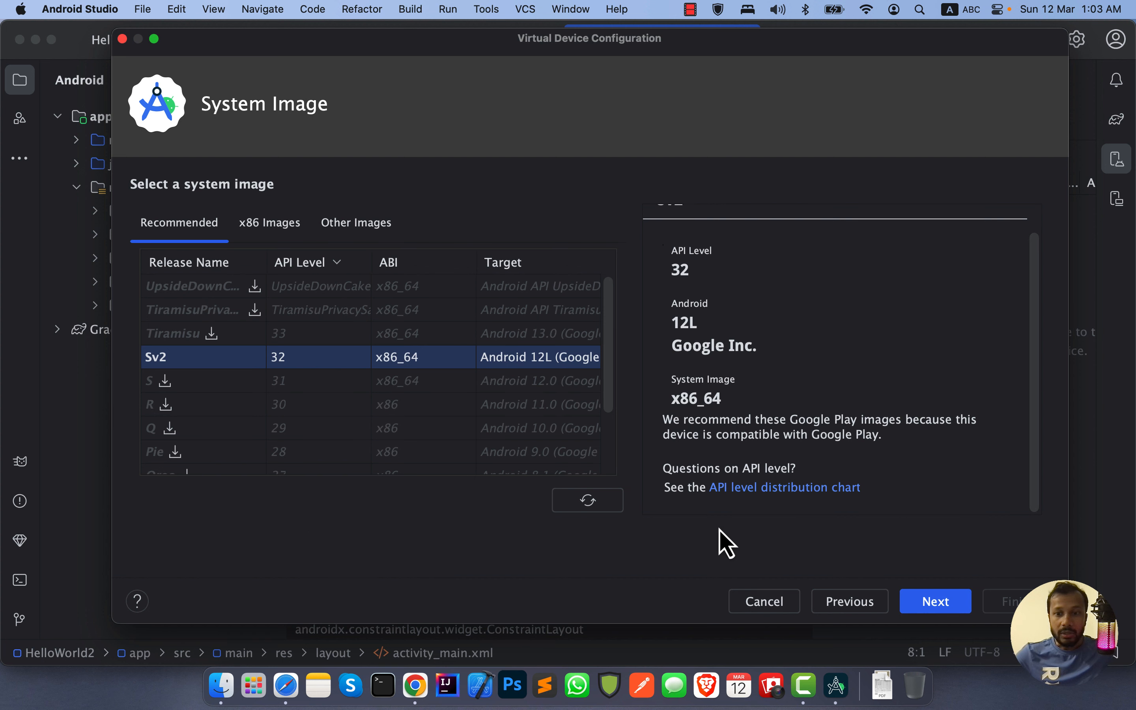
pyautogui.click(953, 606)
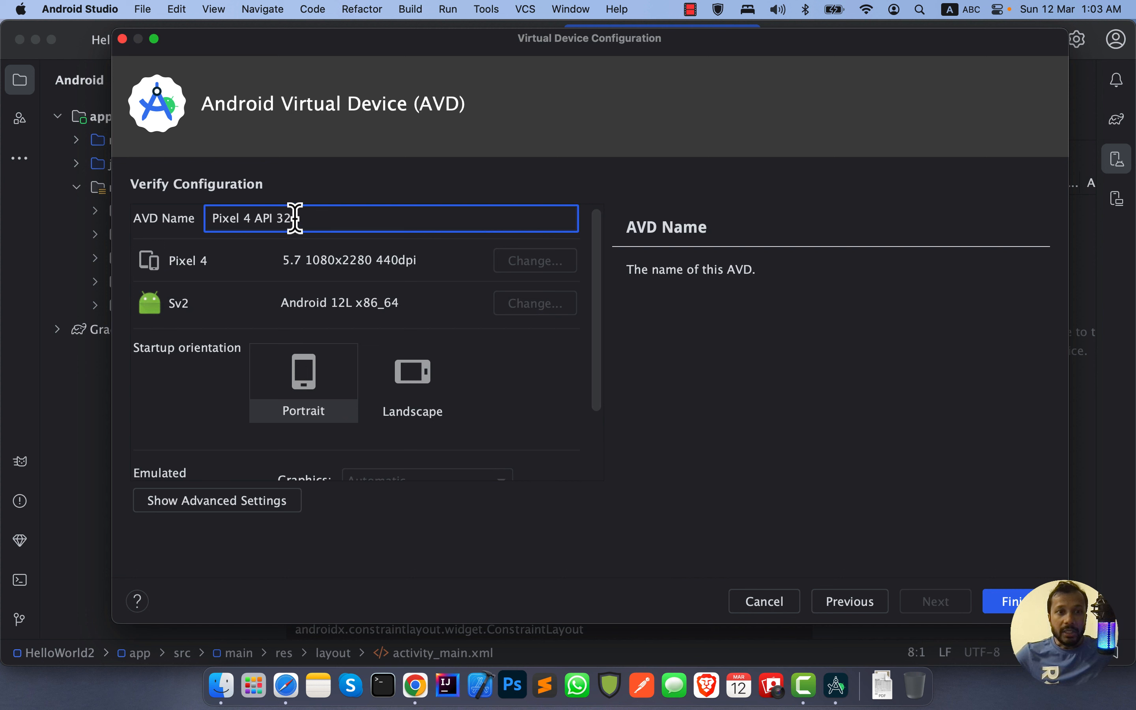
# Step: Review the virtual device's name, orientation and frame settings, keep Pixel 4 API 32 as its name, and finish creating it
pyautogui.moveTo(314, 222); pyautogui.dragTo(143, 208)
pyautogui.click(323, 224)
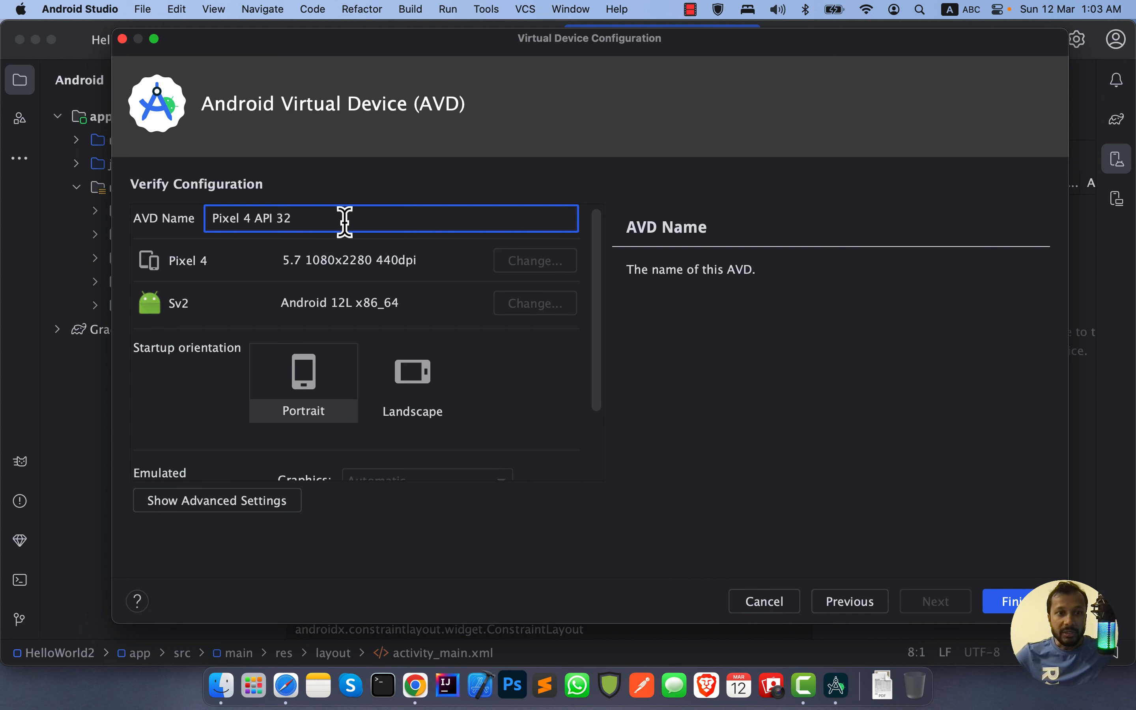
pyautogui.moveTo(345, 221); pyautogui.dragTo(213, 218)
pyautogui.click(236, 218)
pyautogui.scroll(-4, 364, 369)
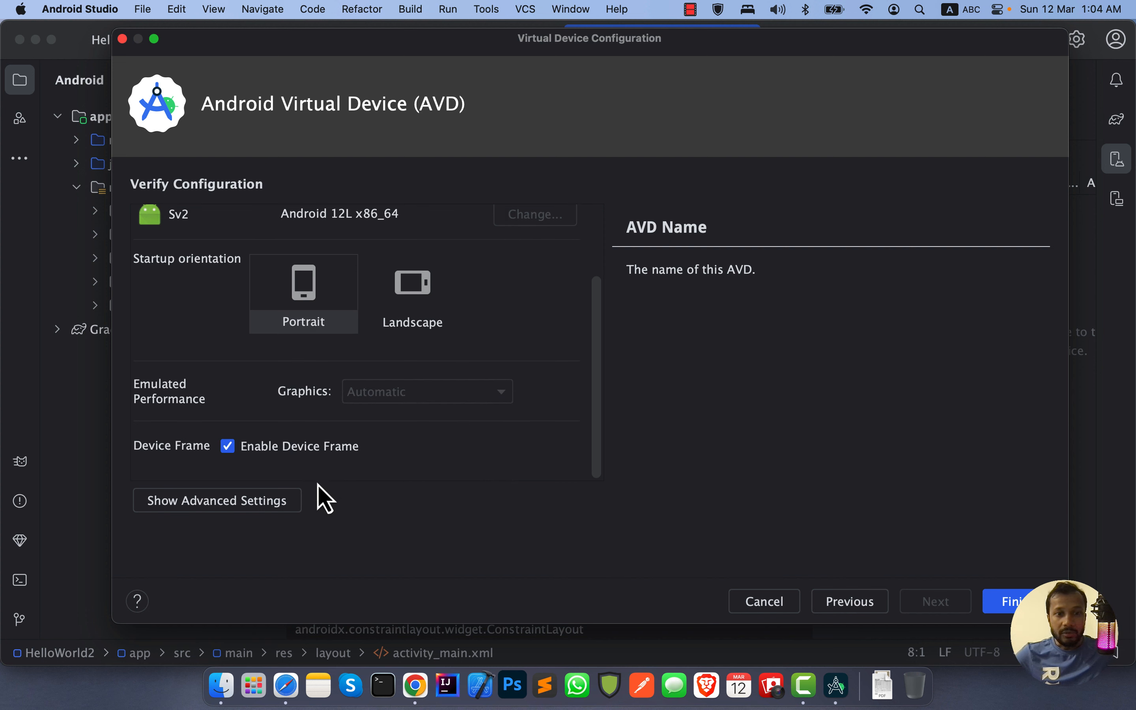
pyautogui.click(1010, 602)
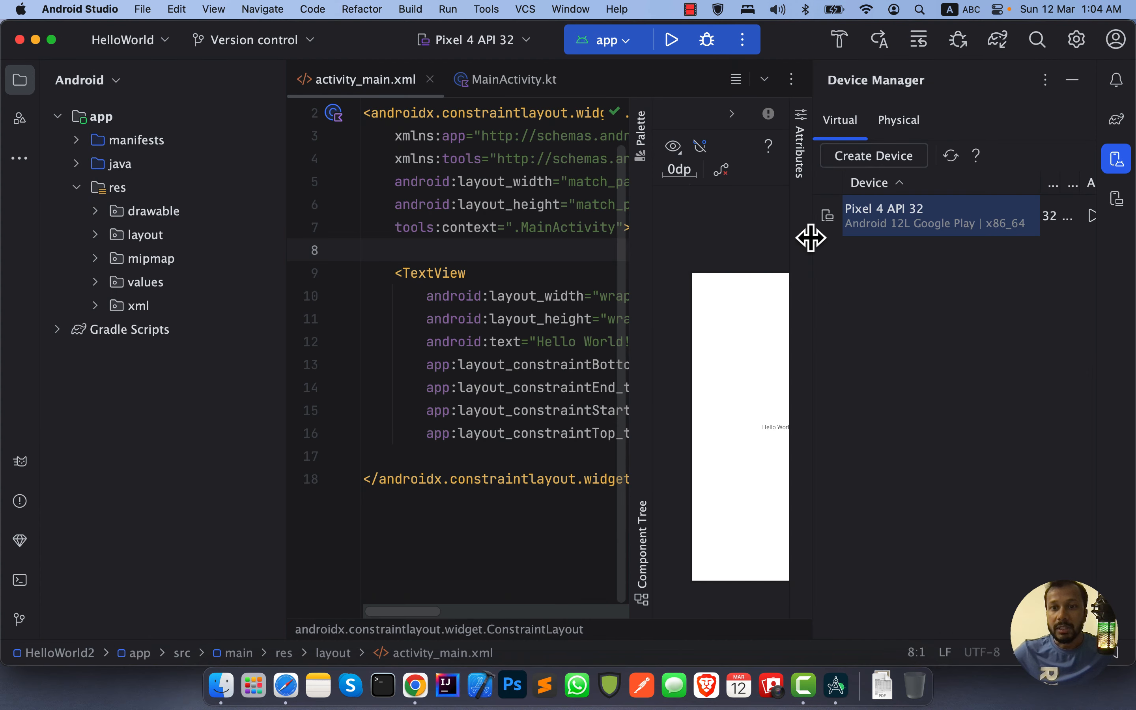
# Step: Widen the Device Manager and examine the Pixel 4 virtual device's API level, size on disk and additional actions
pyautogui.moveTo(811, 238); pyautogui.dragTo(559, 234)
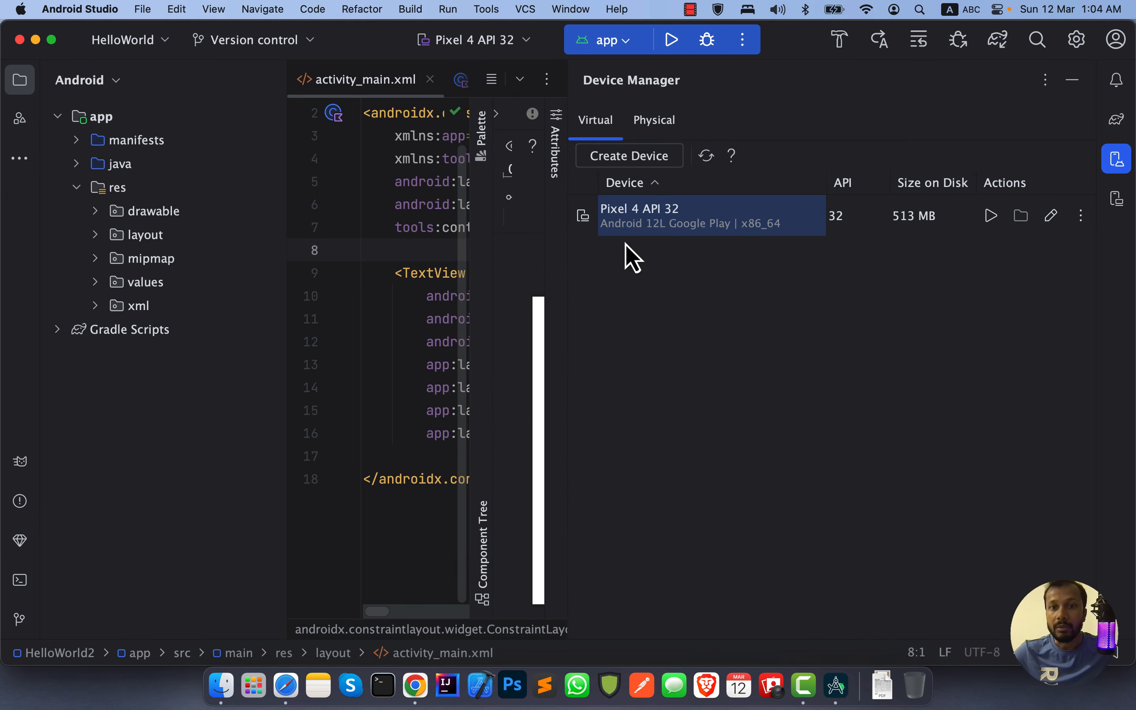
pyautogui.click(883, 221)
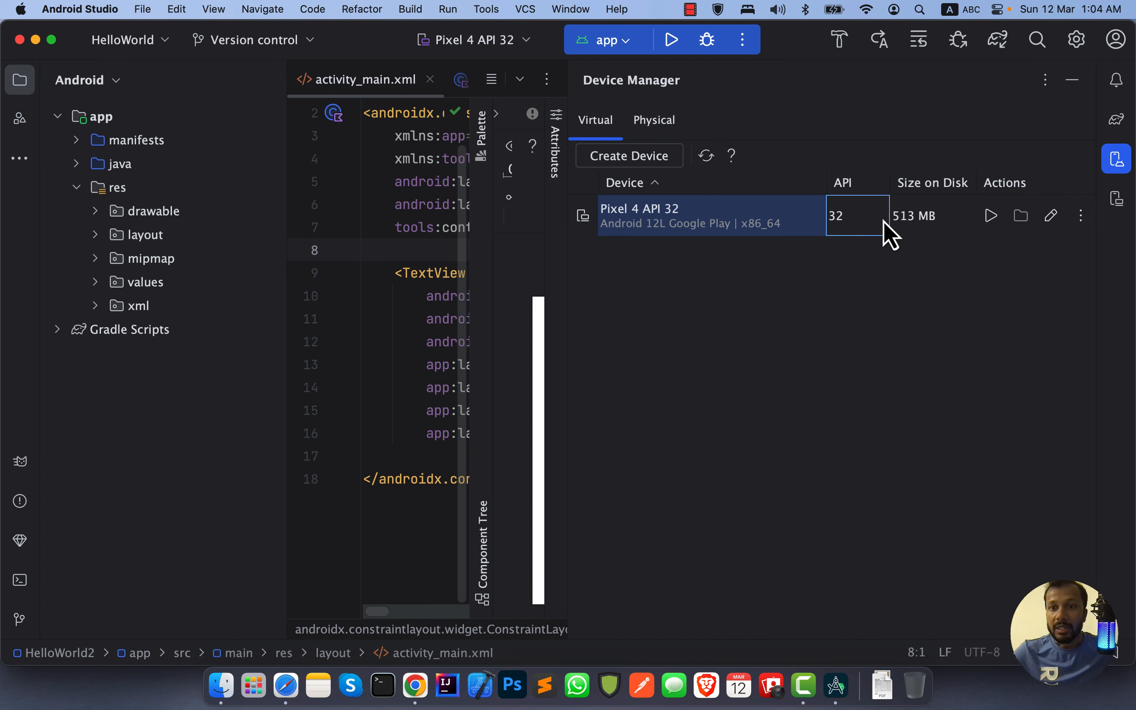
pyautogui.click(941, 217)
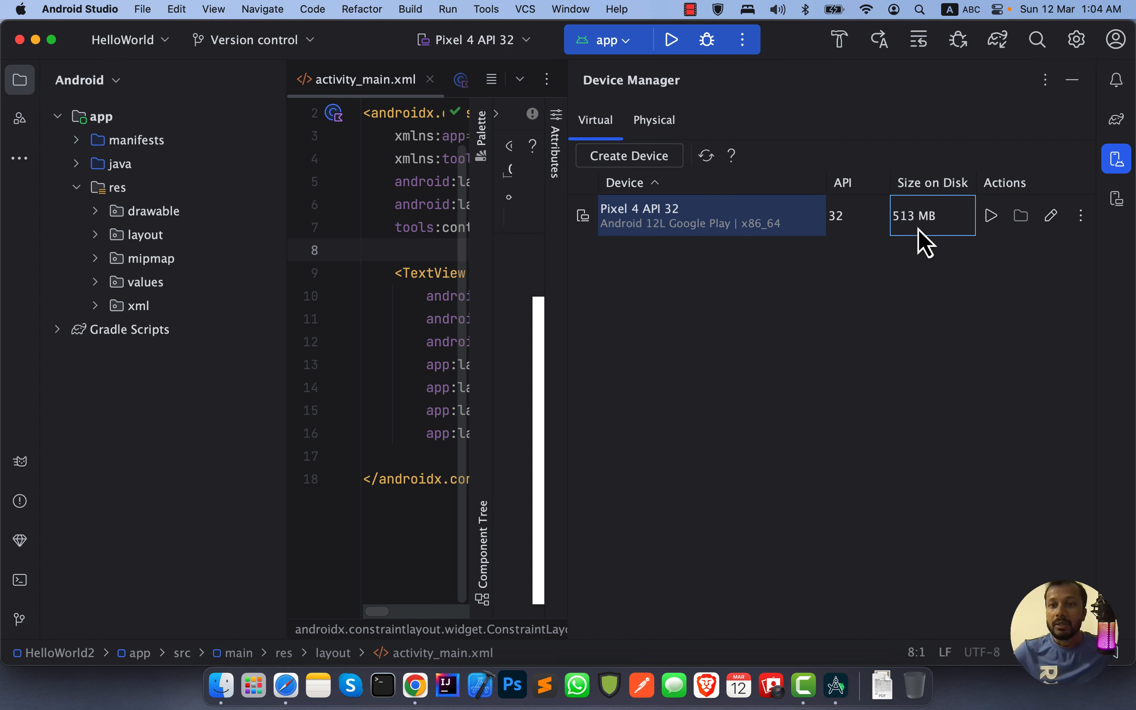
pyautogui.click(1081, 217)
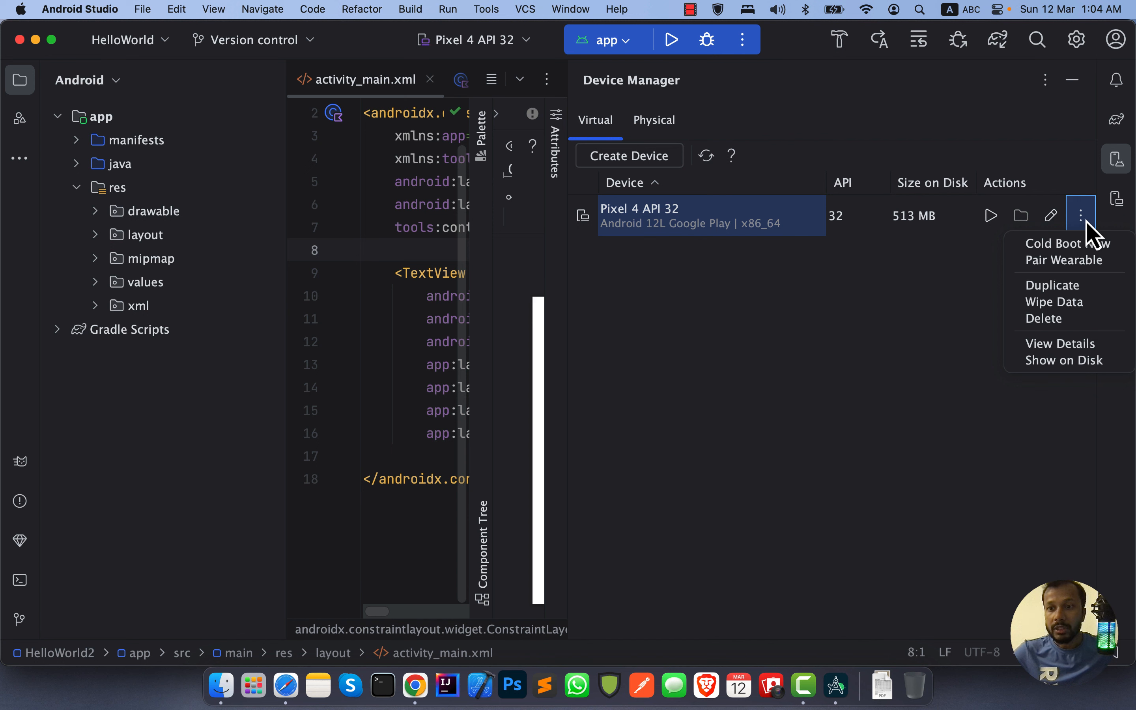
# Step: Check the Pixel 4 API 32 device's size on disk and its additional actions, narrowing the Device Manager slightly
pyautogui.click(1097, 304)
pyautogui.click(935, 216)
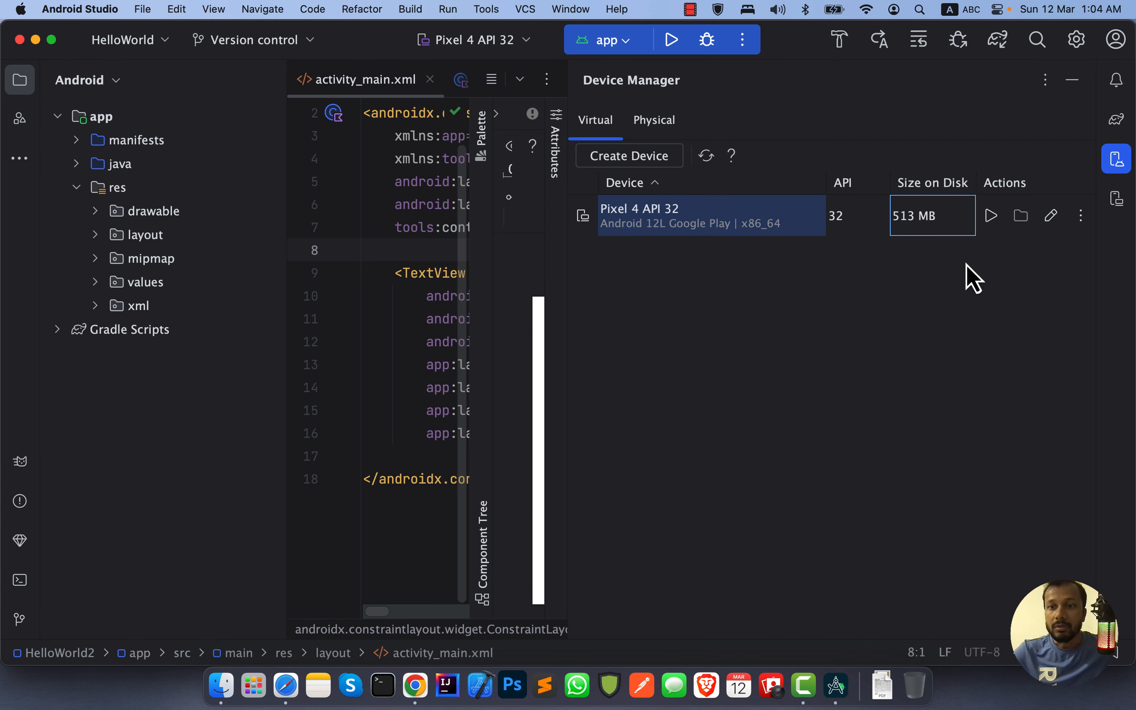
pyautogui.moveTo(566, 310); pyautogui.dragTo(602, 310)
pyautogui.click(1081, 216)
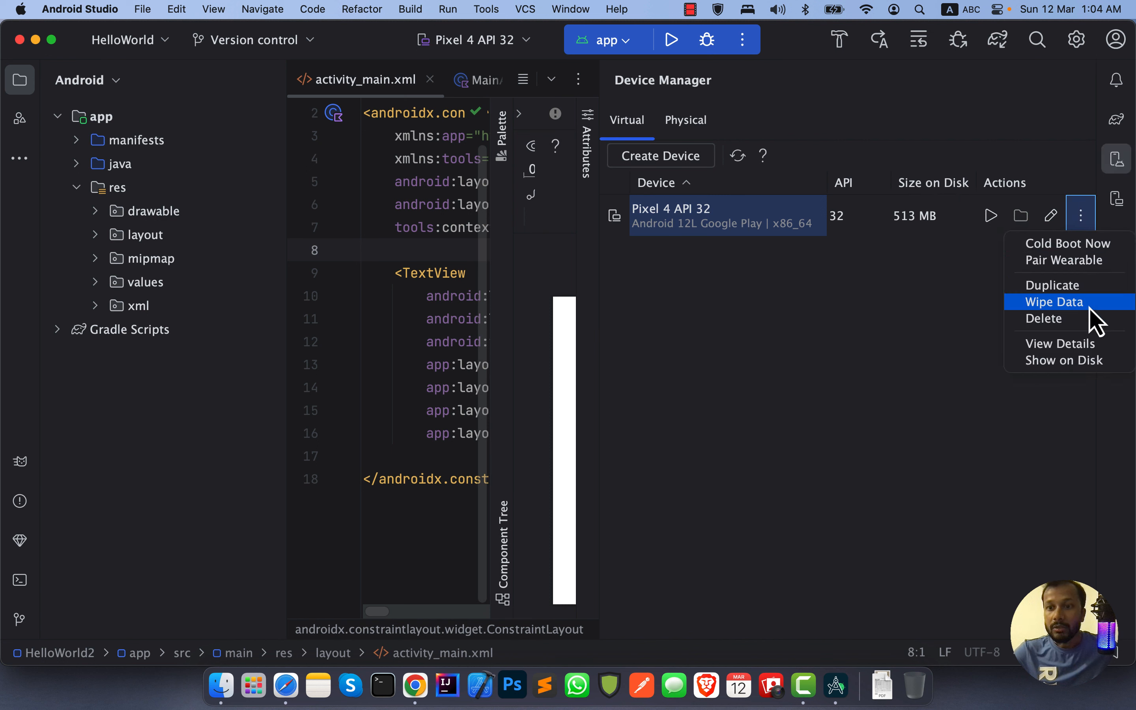
pyautogui.click(885, 314)
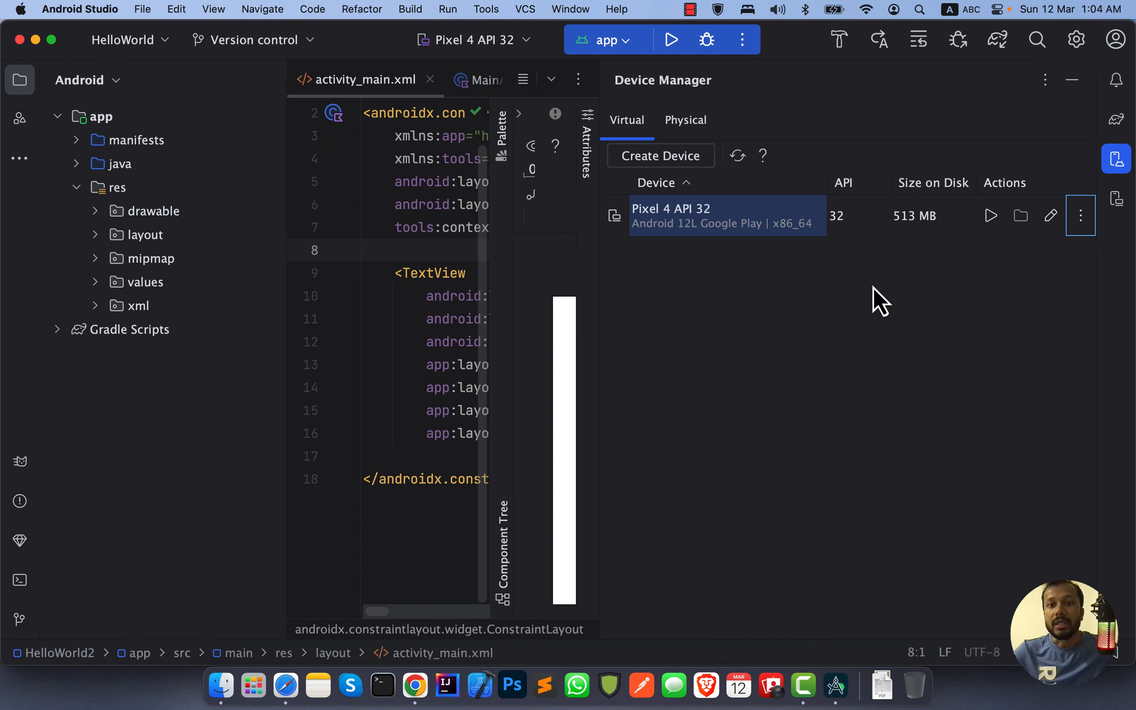
# Step: Examine the samsung SM-M022G in the physical devices list and return to the virtual devices
pyautogui.click(679, 121)
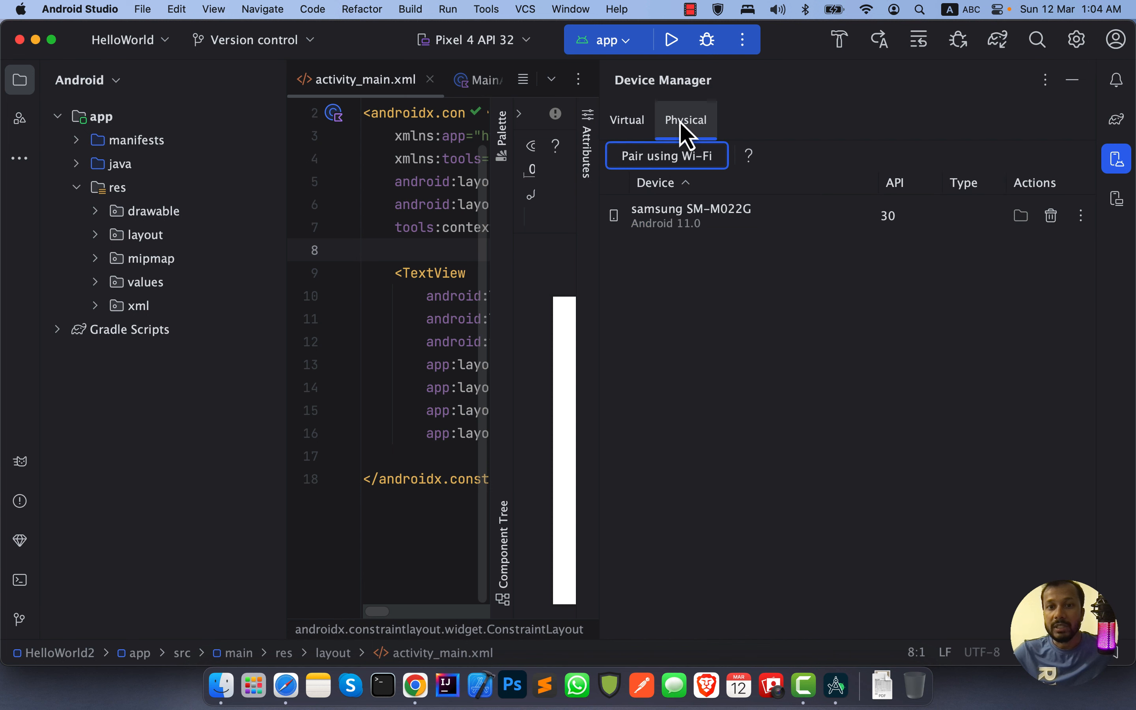
pyautogui.click(761, 216)
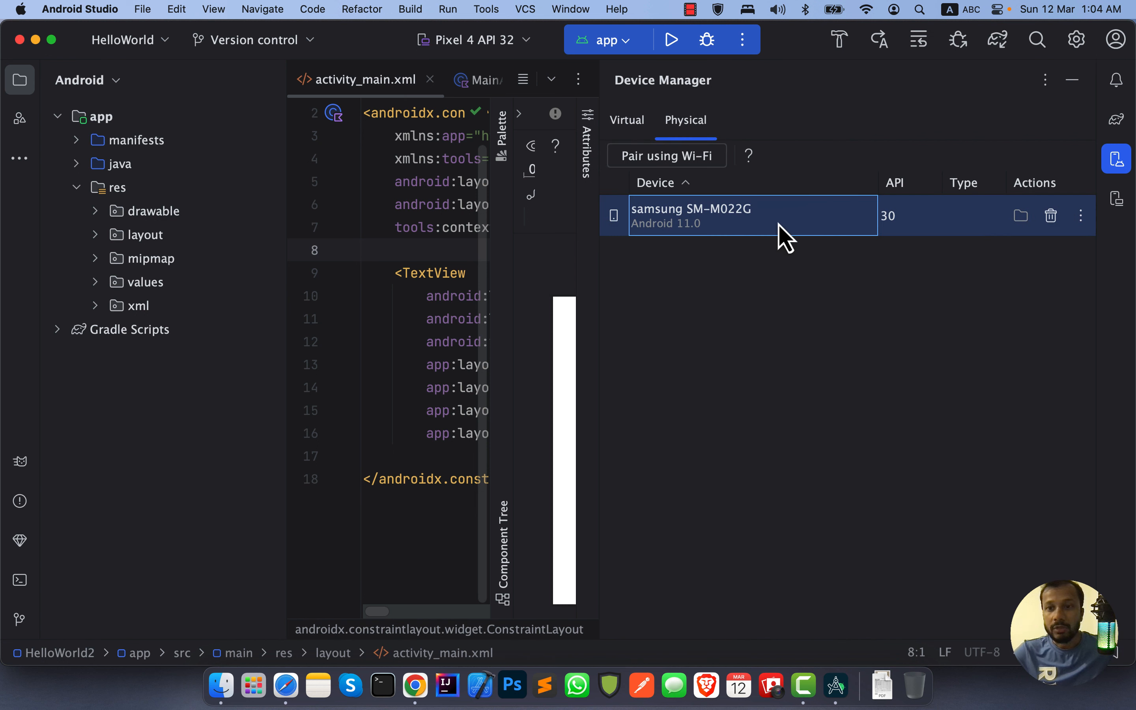
pyautogui.click(698, 125)
pyautogui.click(629, 122)
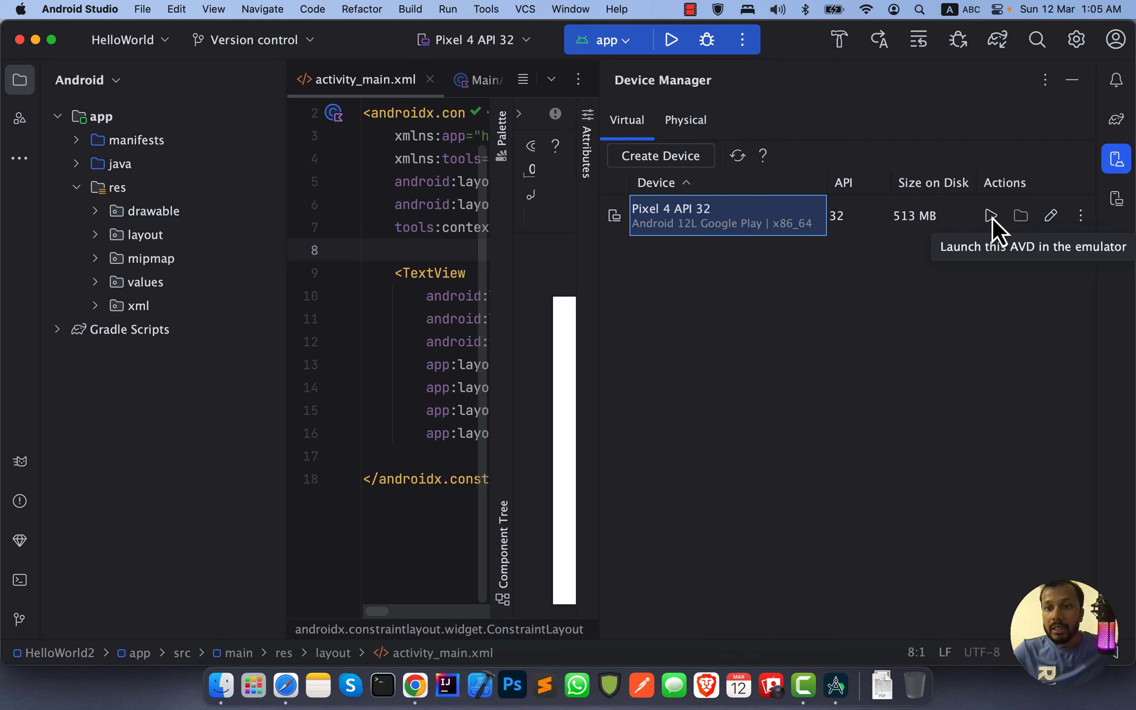
# Step: Keep Pixel 4 API 32 as the target device and collapse the Device Manager to free up the editor
pyautogui.click(485, 47)
pyautogui.click(493, 114)
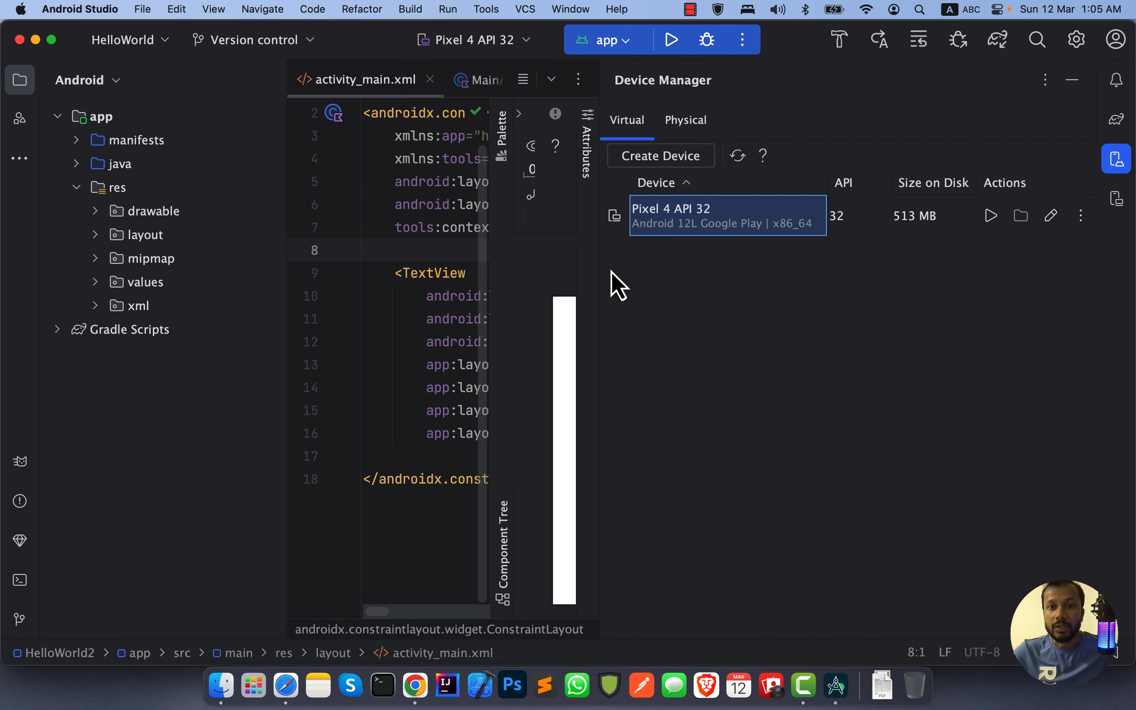
pyautogui.moveTo(601, 268); pyautogui.dragTo(1008, 286)
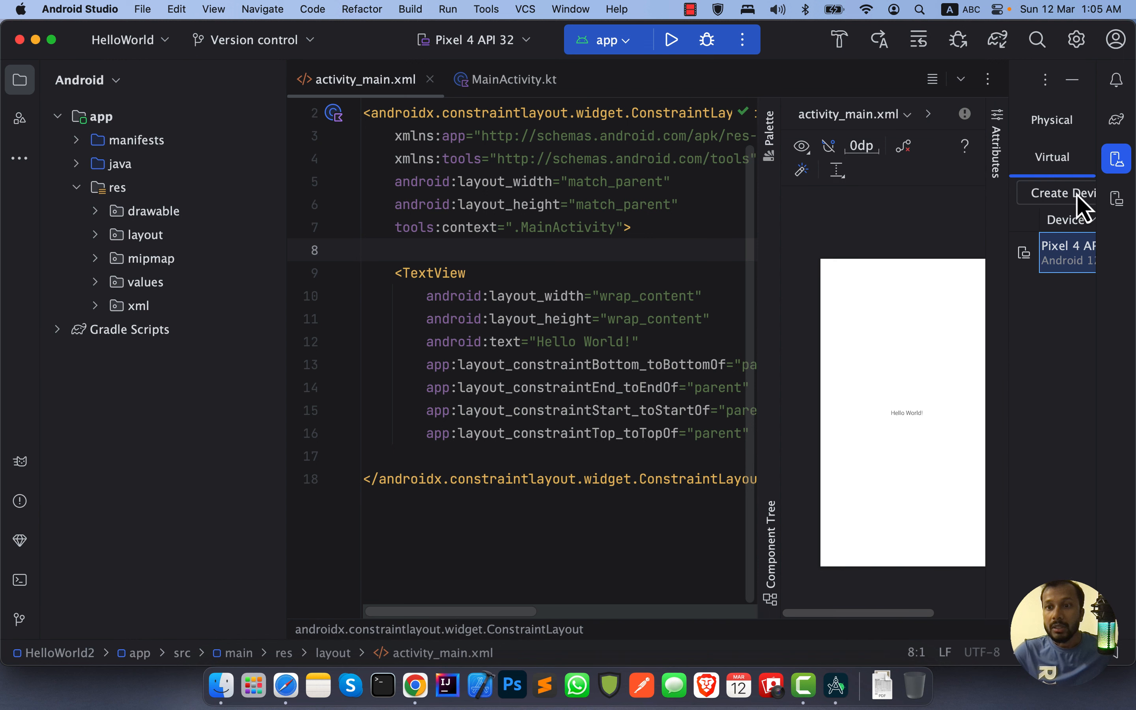
pyautogui.click(1119, 162)
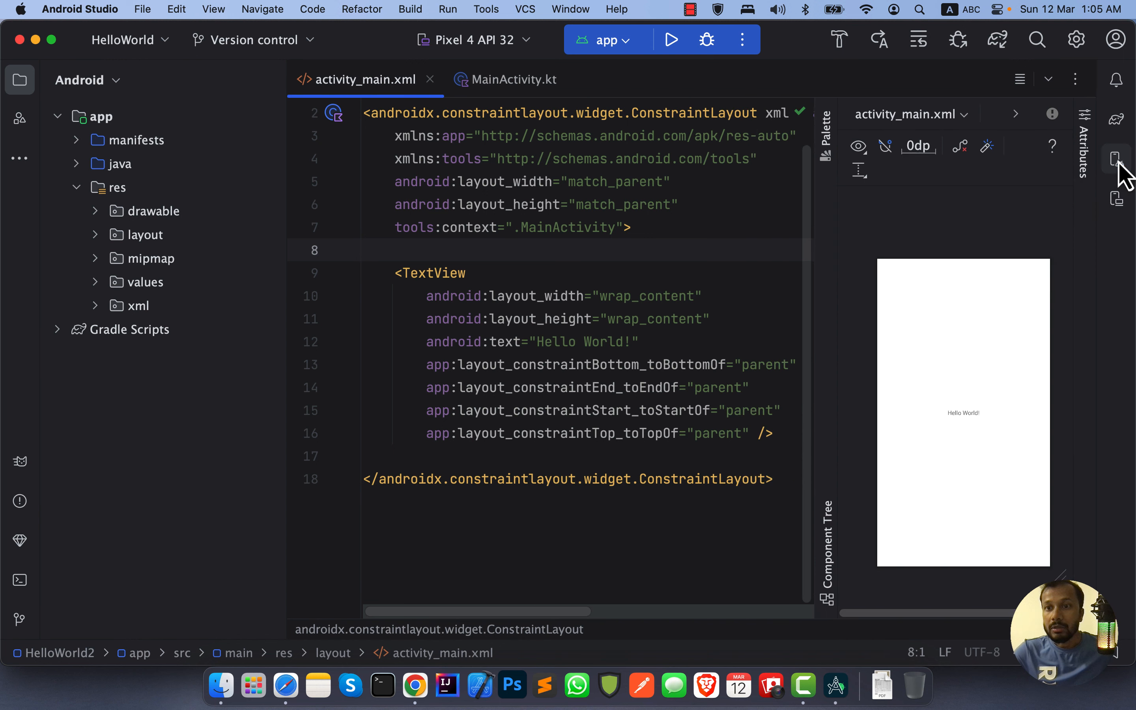
# Step: Choose Pixel 4 API 32 as the deployment target and run the app on it
pyautogui.click(462, 44)
pyautogui.click(470, 96)
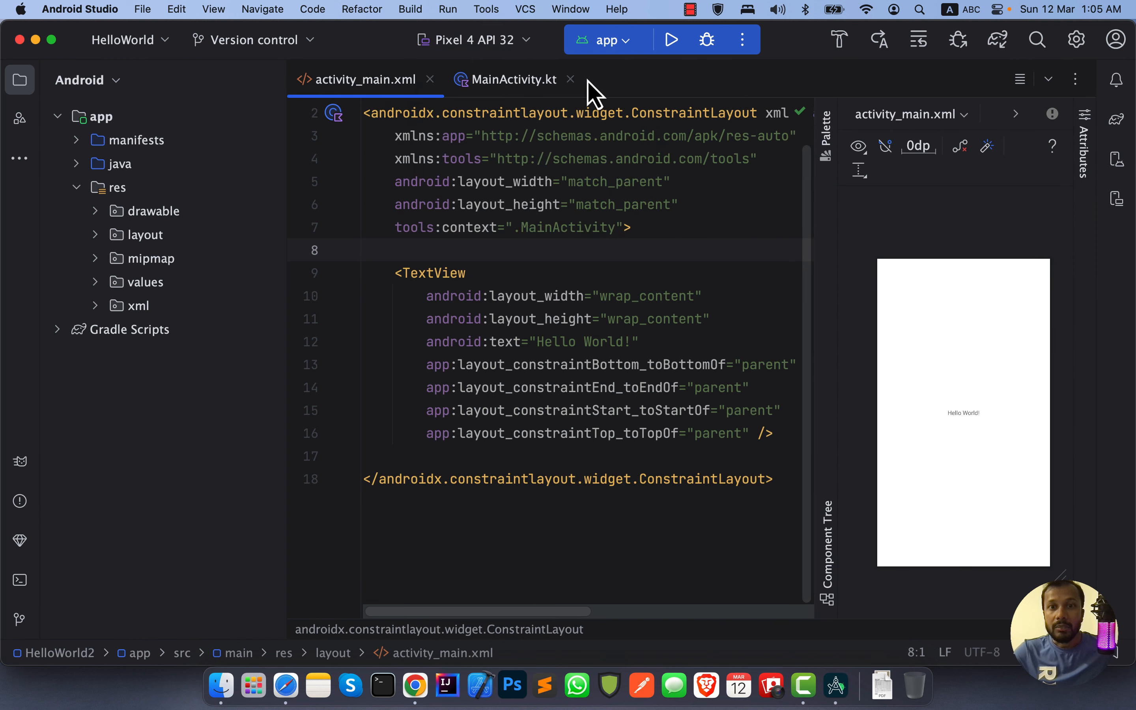
pyautogui.click(673, 41)
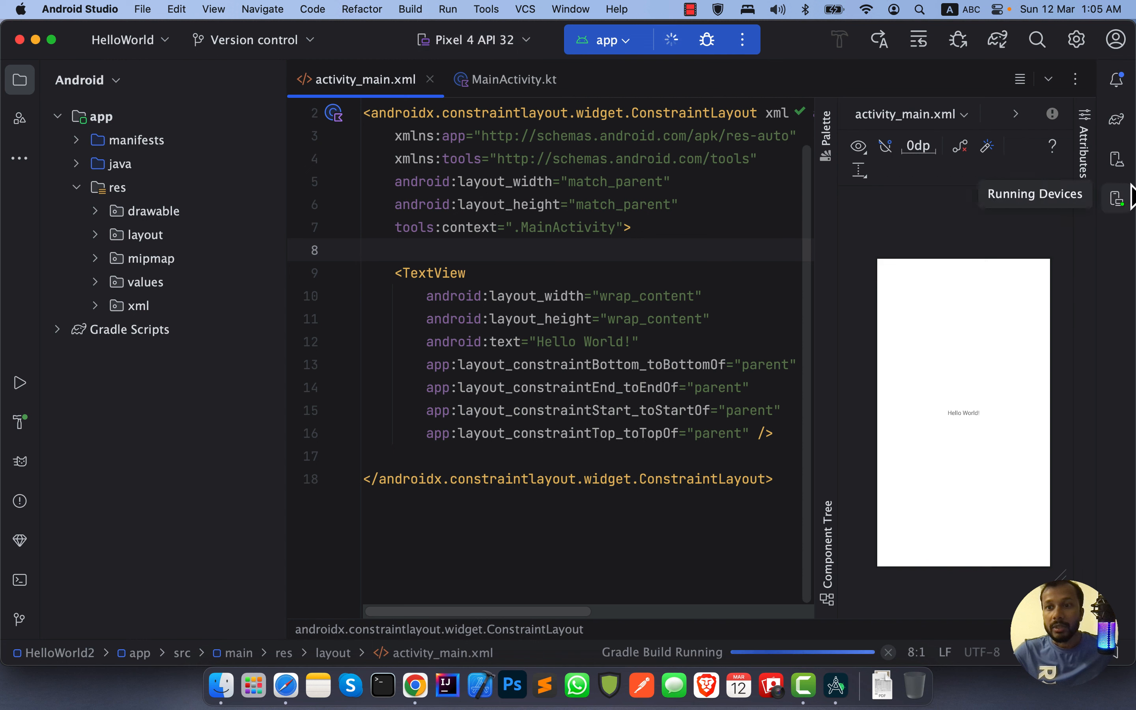
# Step: Reopen and widen the Device Manager to check the launched virtual device's size on disk, and hide it again
pyautogui.click(1118, 160)
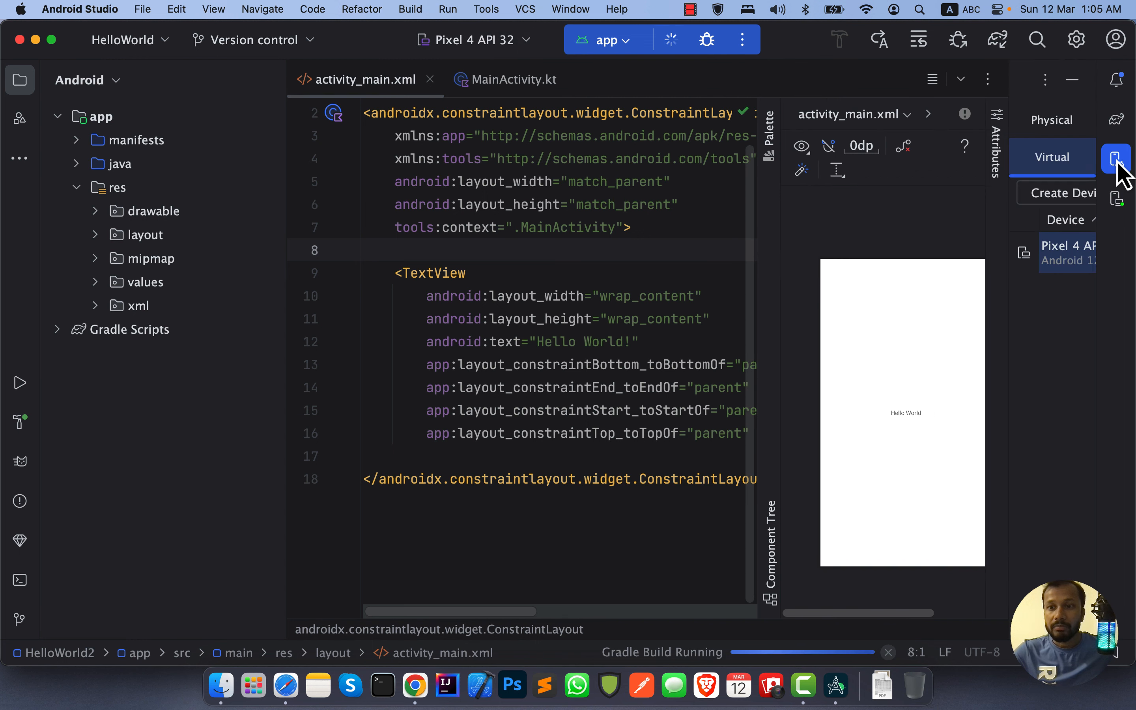
pyautogui.moveTo(1009, 219); pyautogui.dragTo(545, 272)
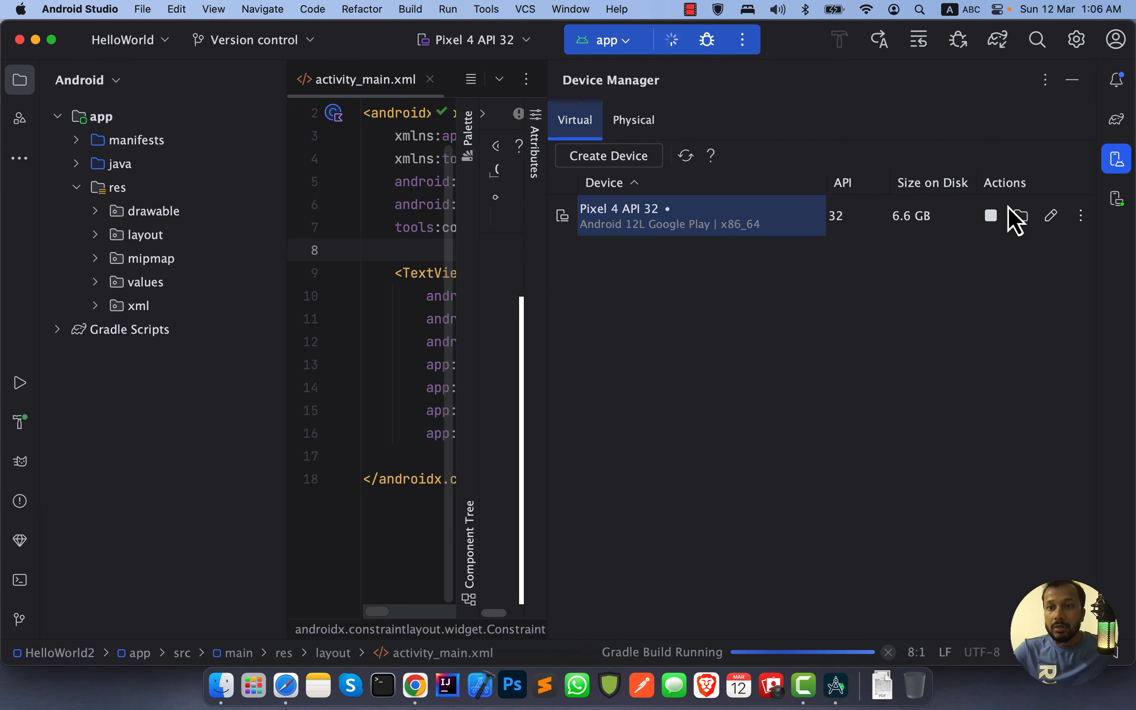
pyautogui.click(954, 220)
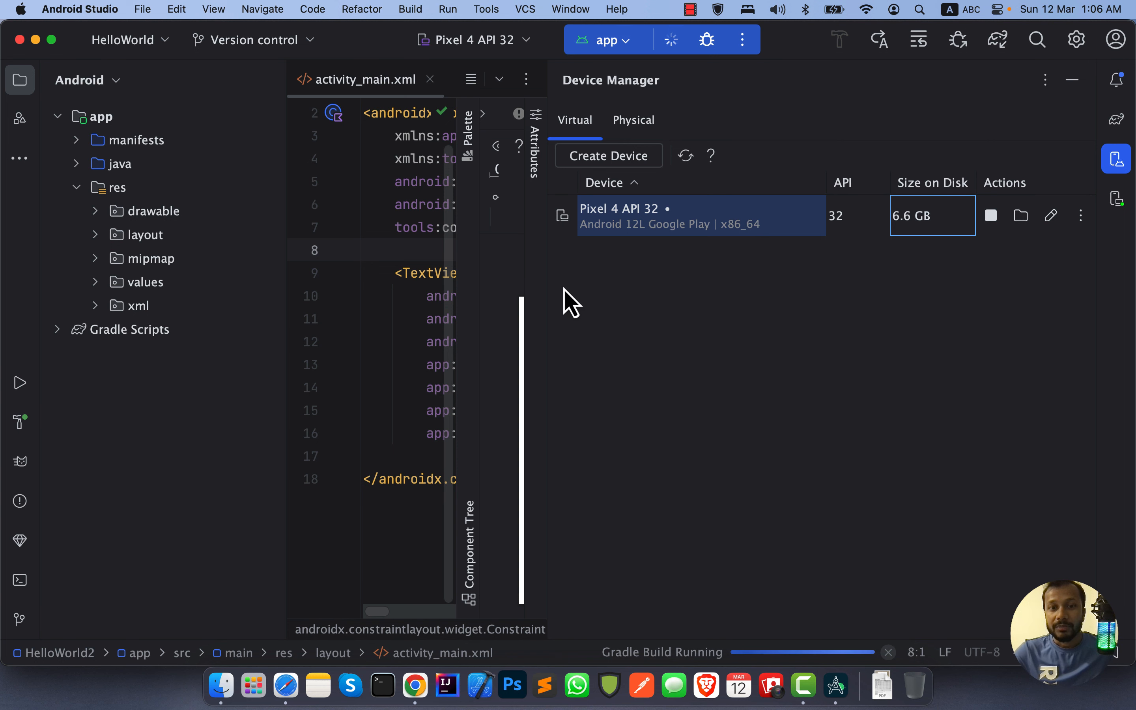
pyautogui.moveTo(549, 291); pyautogui.dragTo(573, 292)
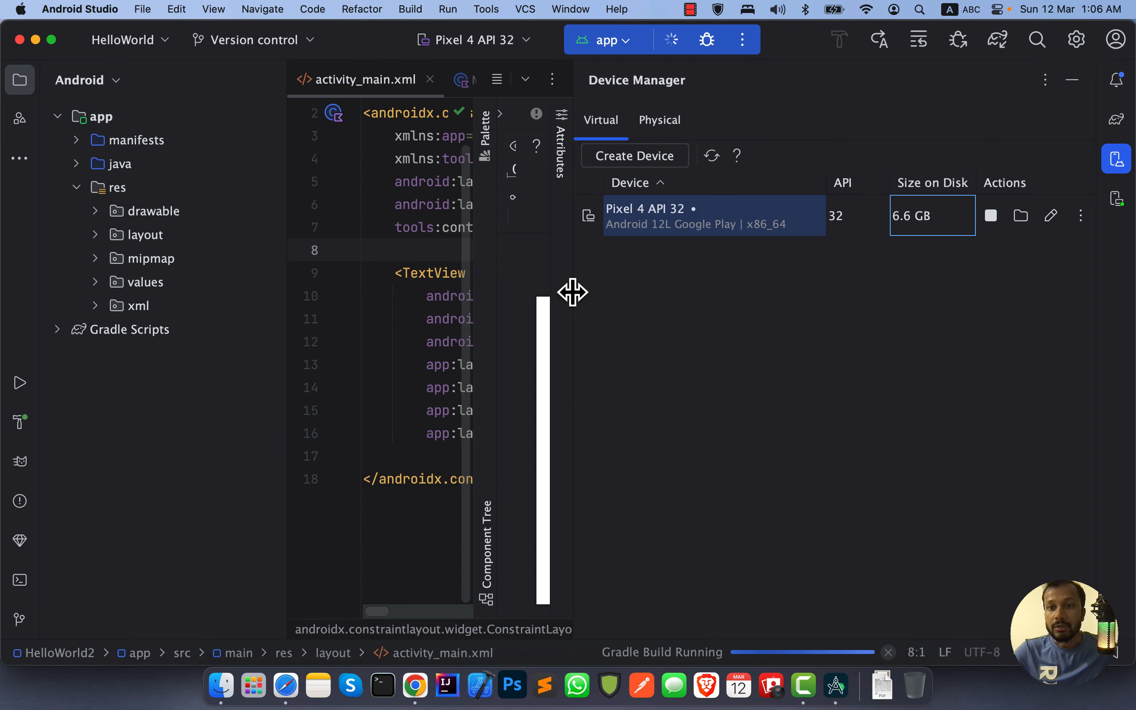
pyautogui.click(1072, 81)
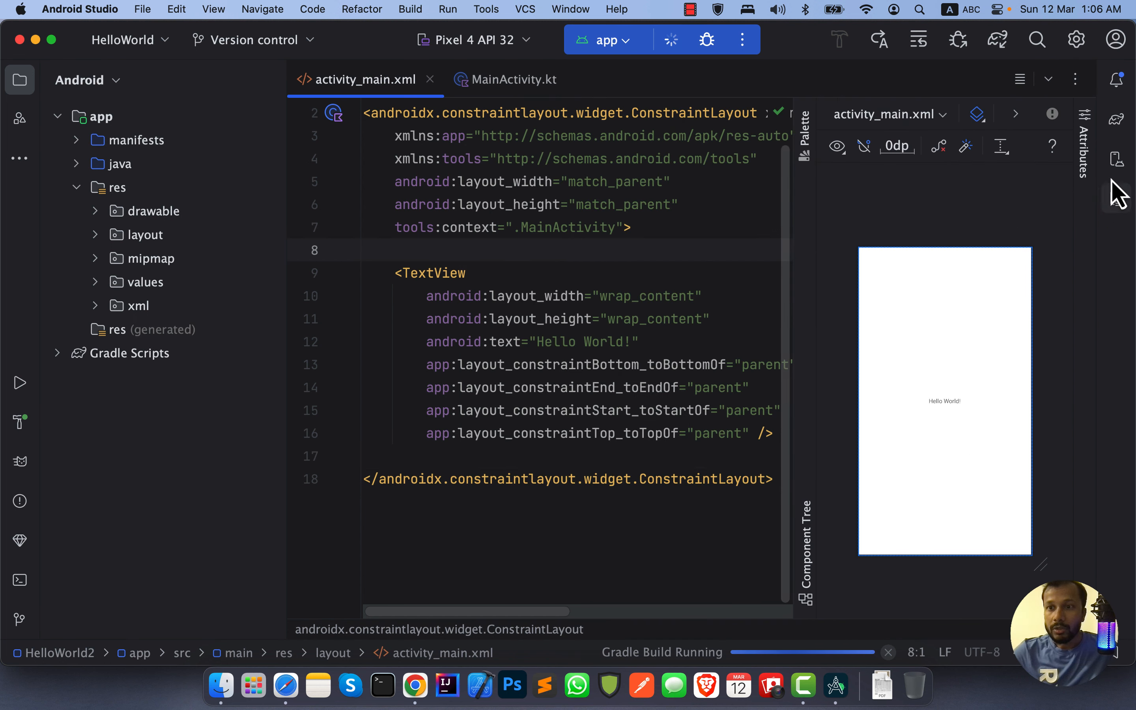
# Step: Show the running Pixel 4 emulator, choose Wait in its System UI dialog, and test that the home screen responds
pyautogui.click(1117, 208)
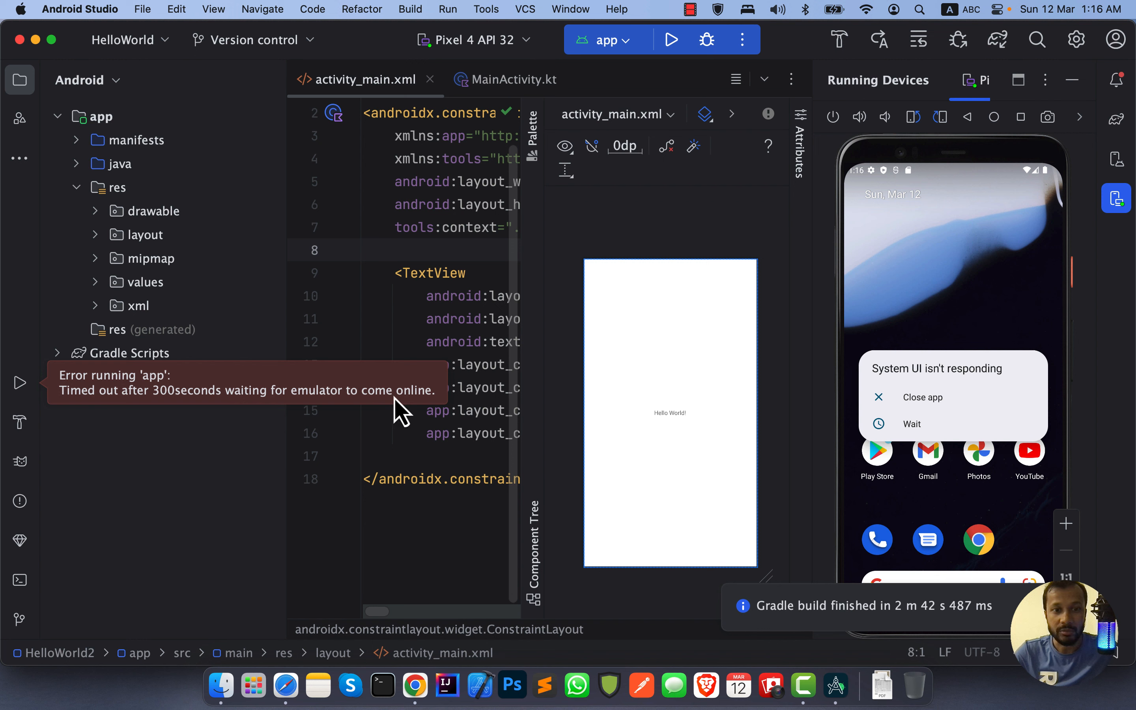
pyautogui.click(467, 388)
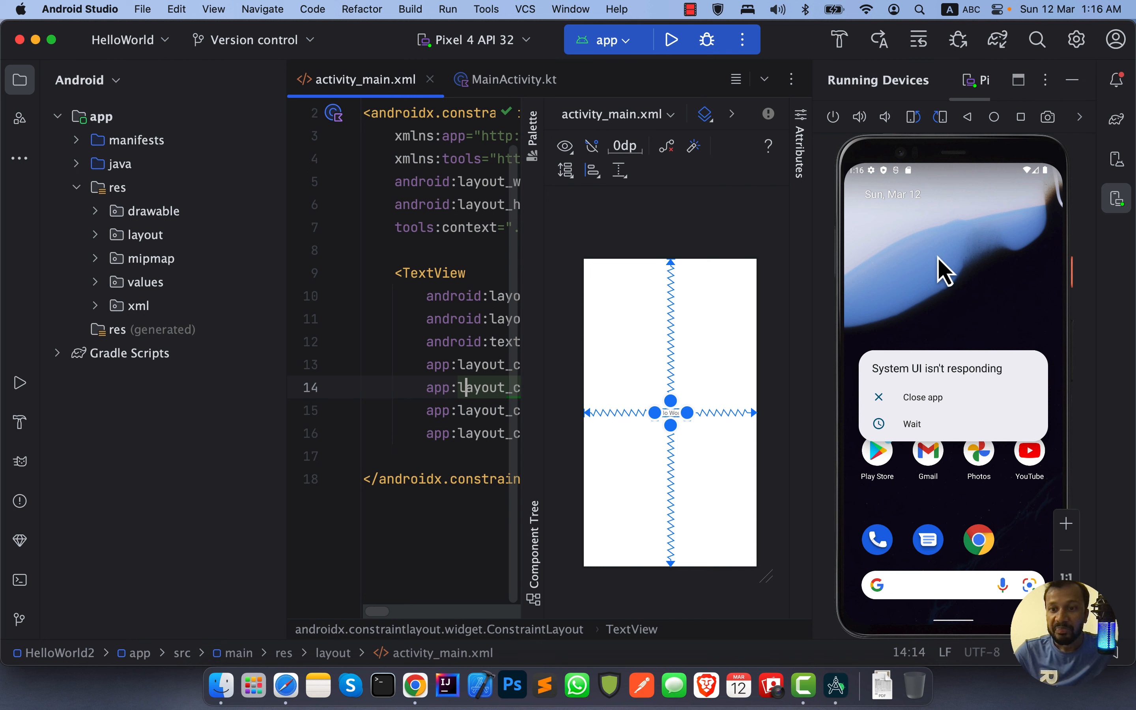
pyautogui.click(917, 429)
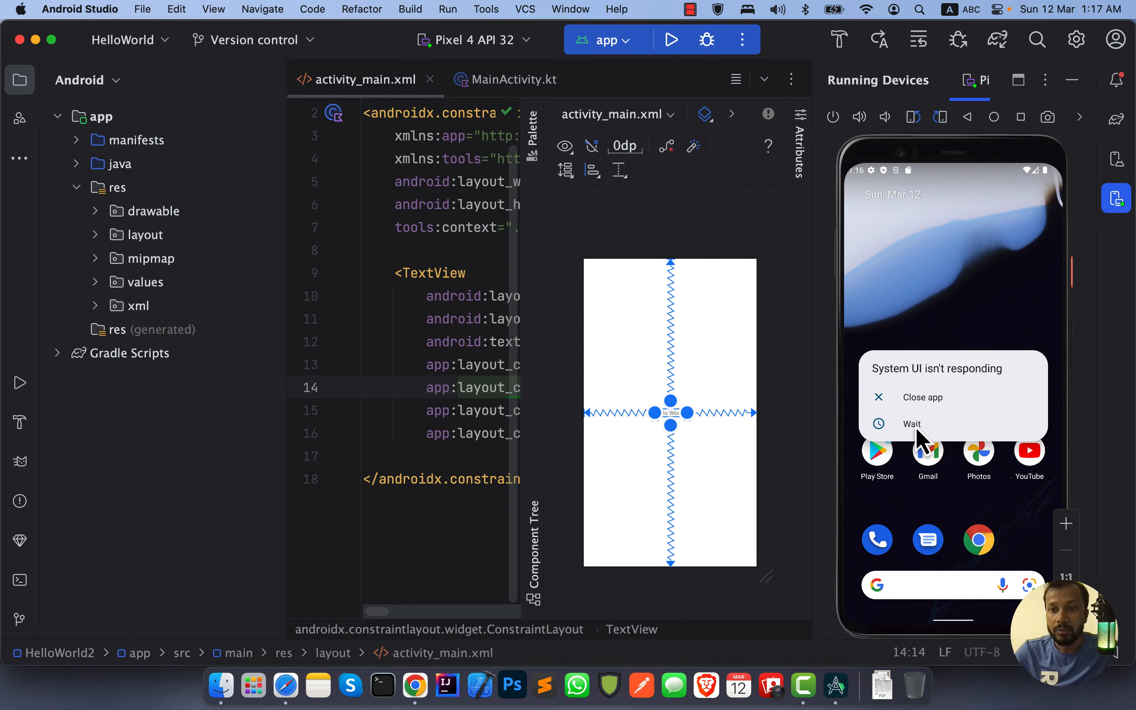
pyautogui.click(944, 427)
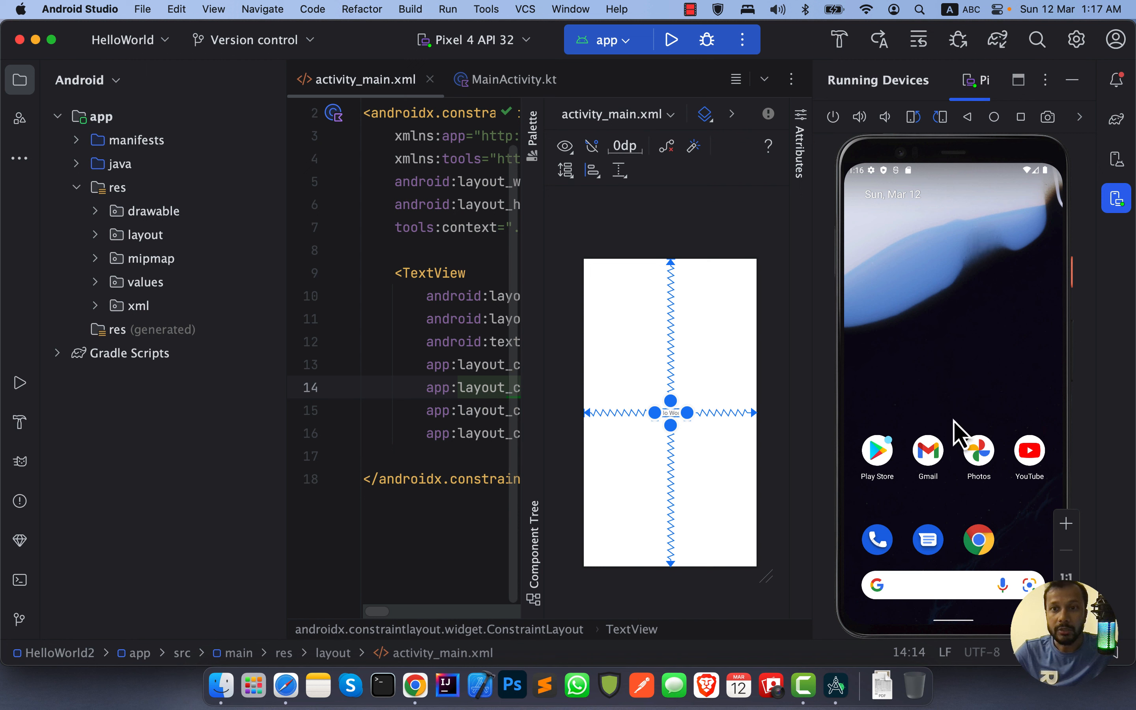
pyautogui.click(936, 397)
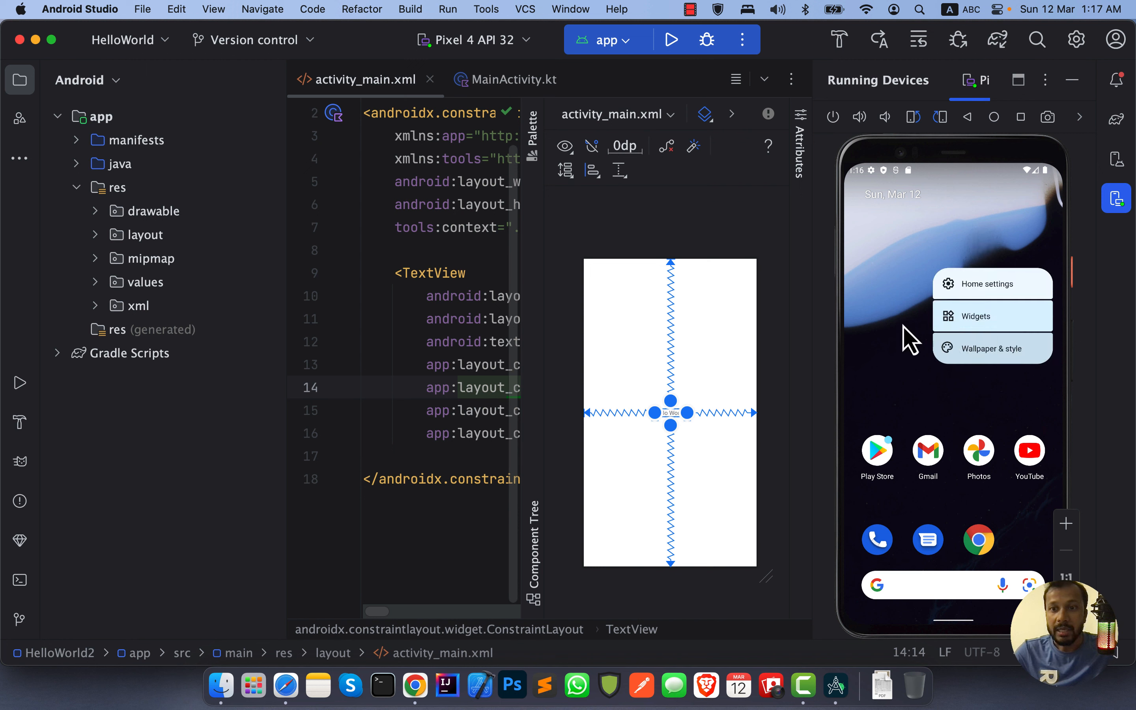
pyautogui.click(913, 336)
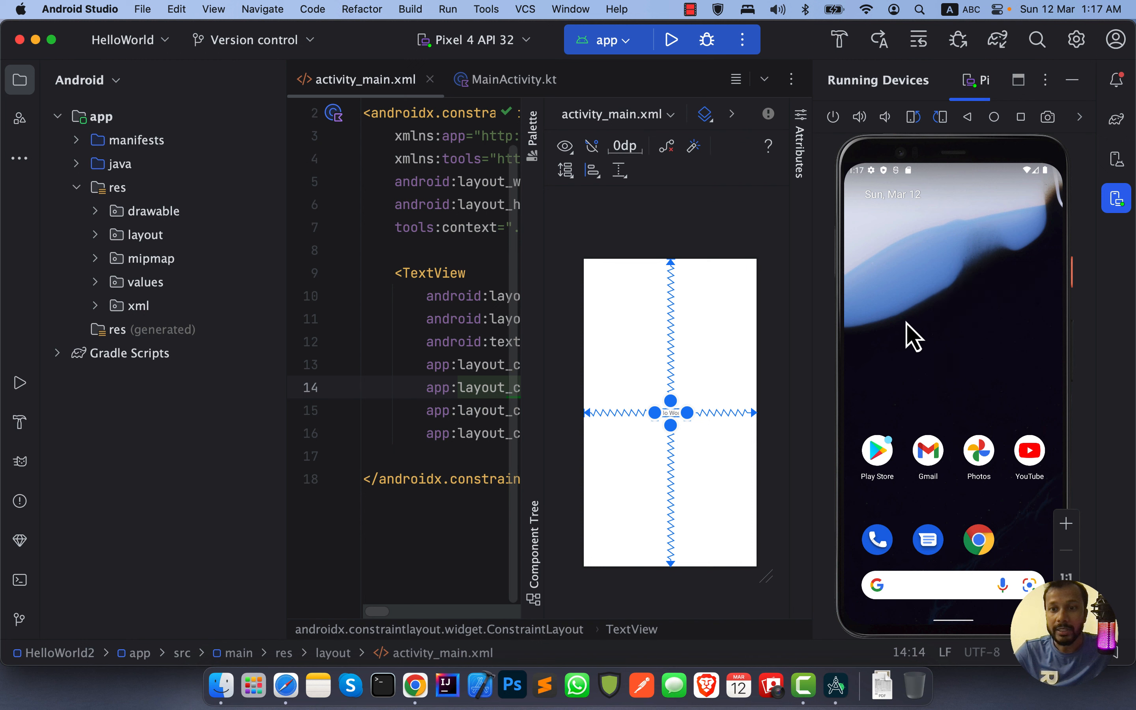
# Step: Run the app again on the started Pixel 4 API 32 emulator
pyautogui.click(422, 253)
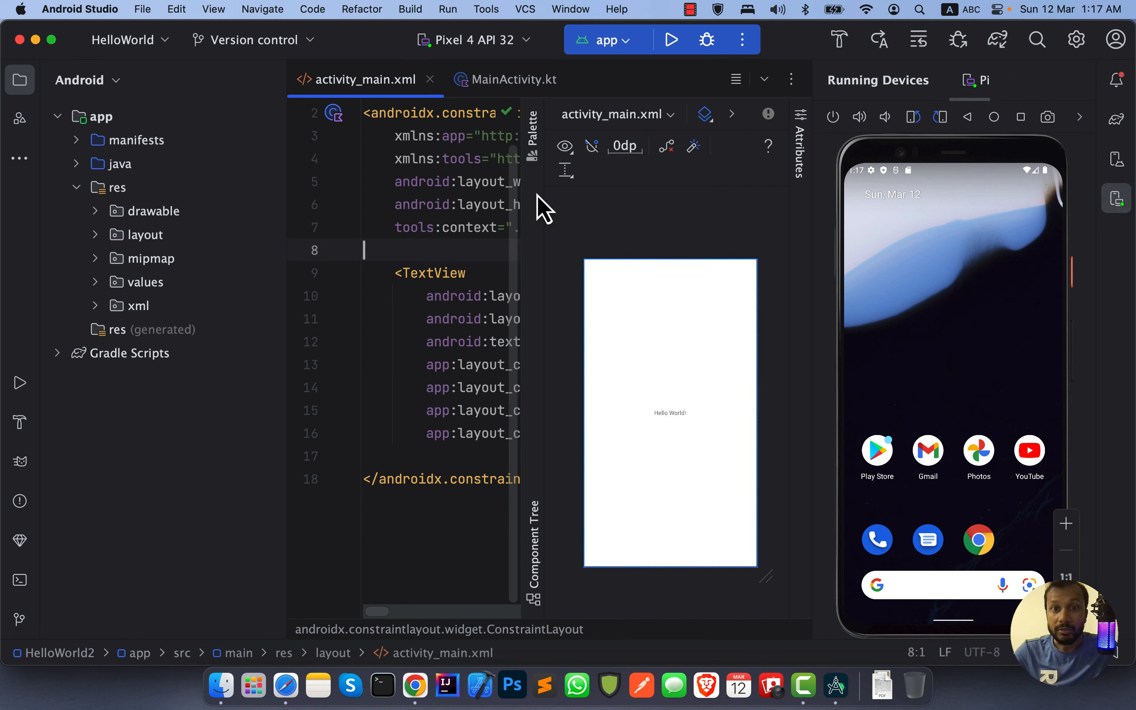
pyautogui.click(673, 42)
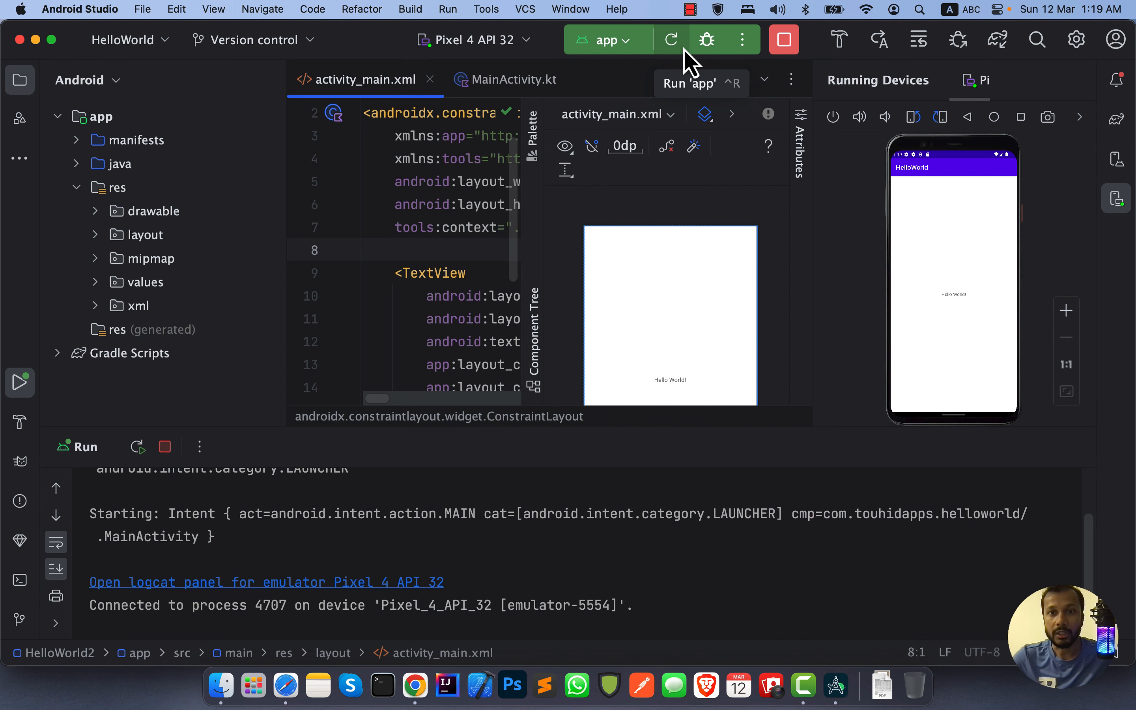
pyautogui.click(441, 274)
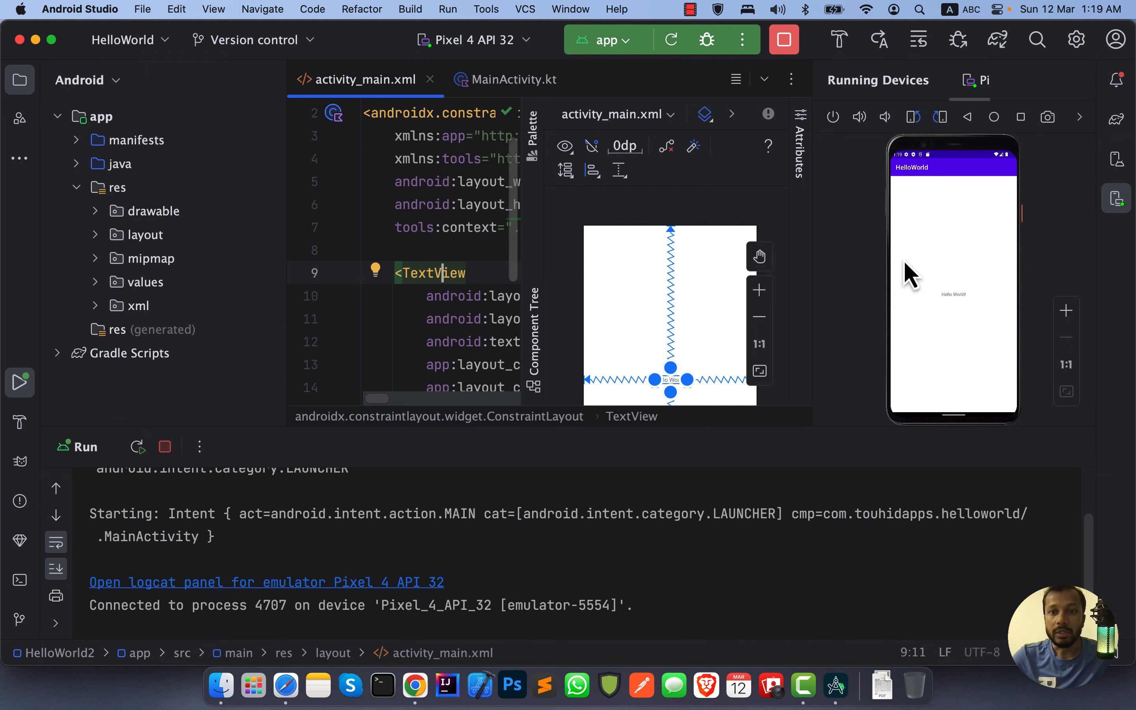
# Step: Examine the emulator connection line in the run output and hide the output
pyautogui.moveTo(508, 605); pyautogui.dragTo(611, 604)
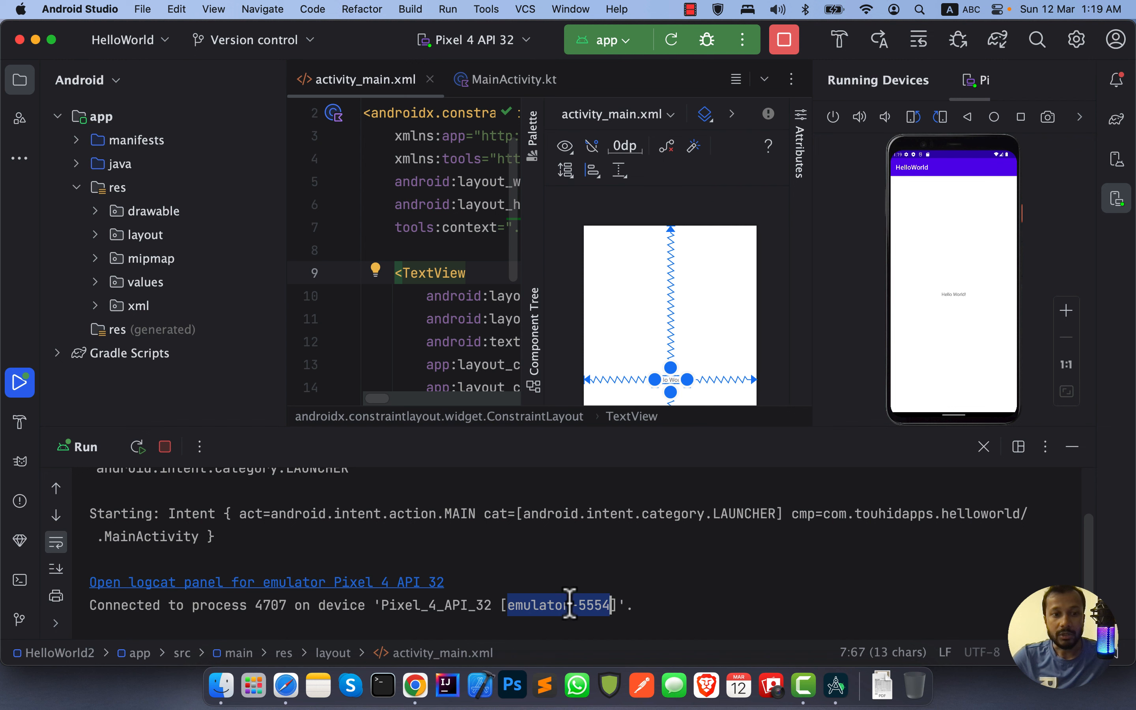
pyautogui.moveTo(102, 610); pyautogui.dragTo(397, 607)
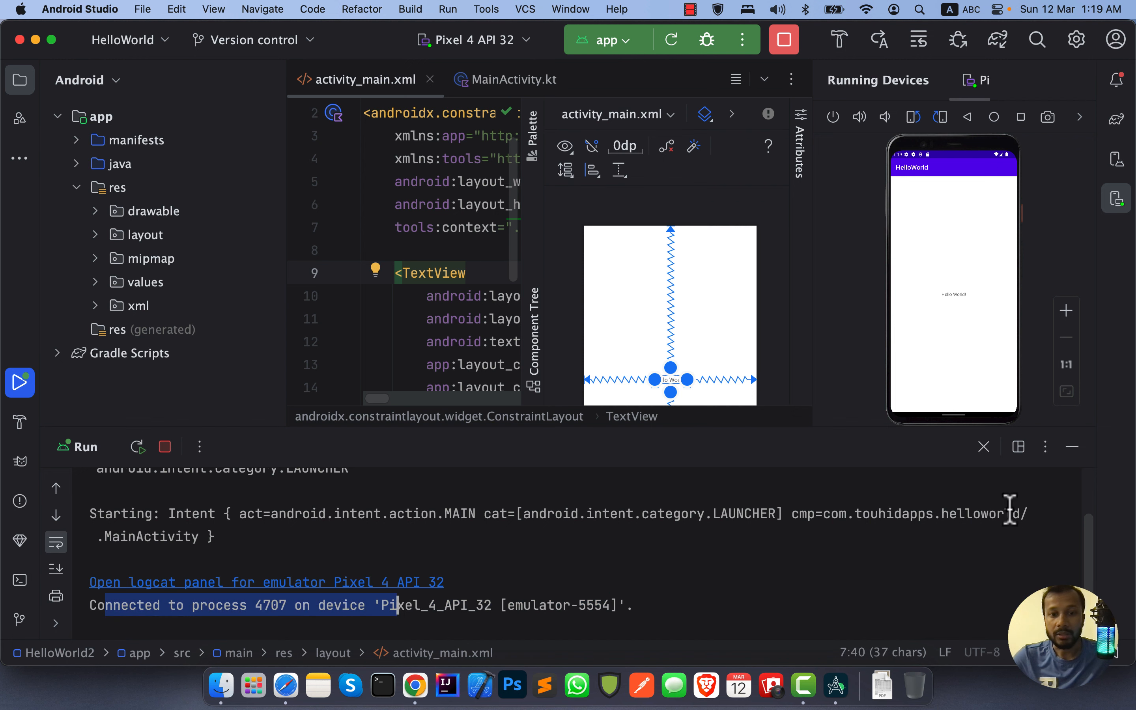
pyautogui.click(1072, 448)
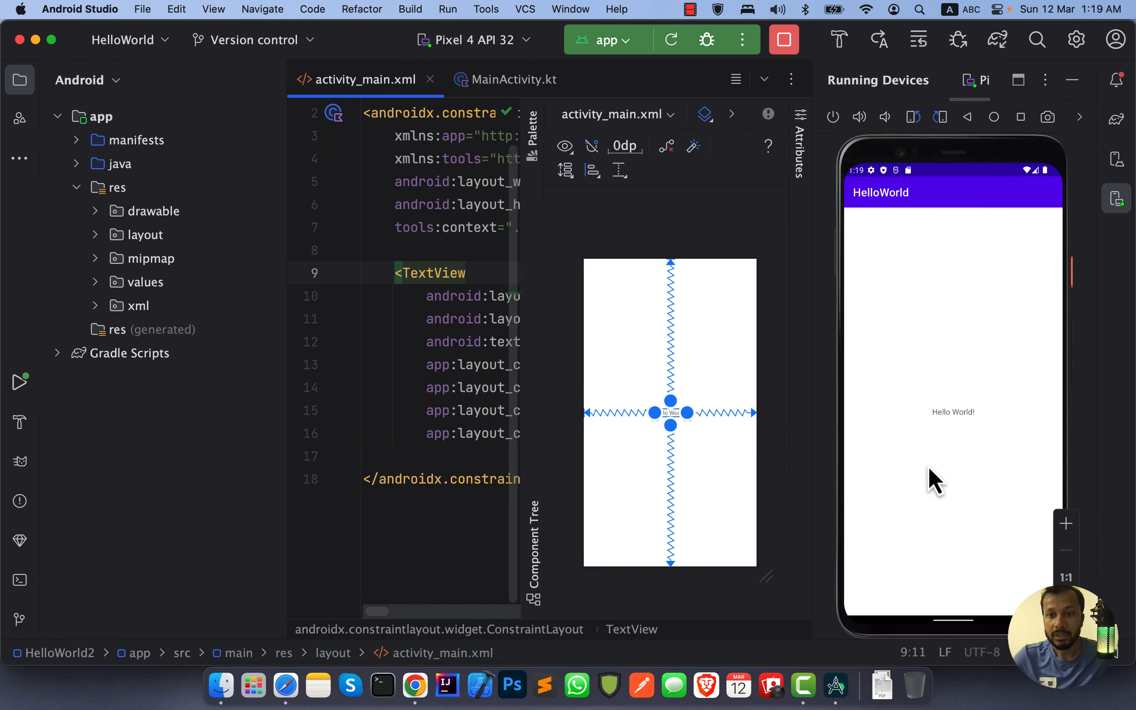
# Step: Compare the Hello World! text in the emulator with the activity_main.xml layout preview and code
pyautogui.click(962, 414)
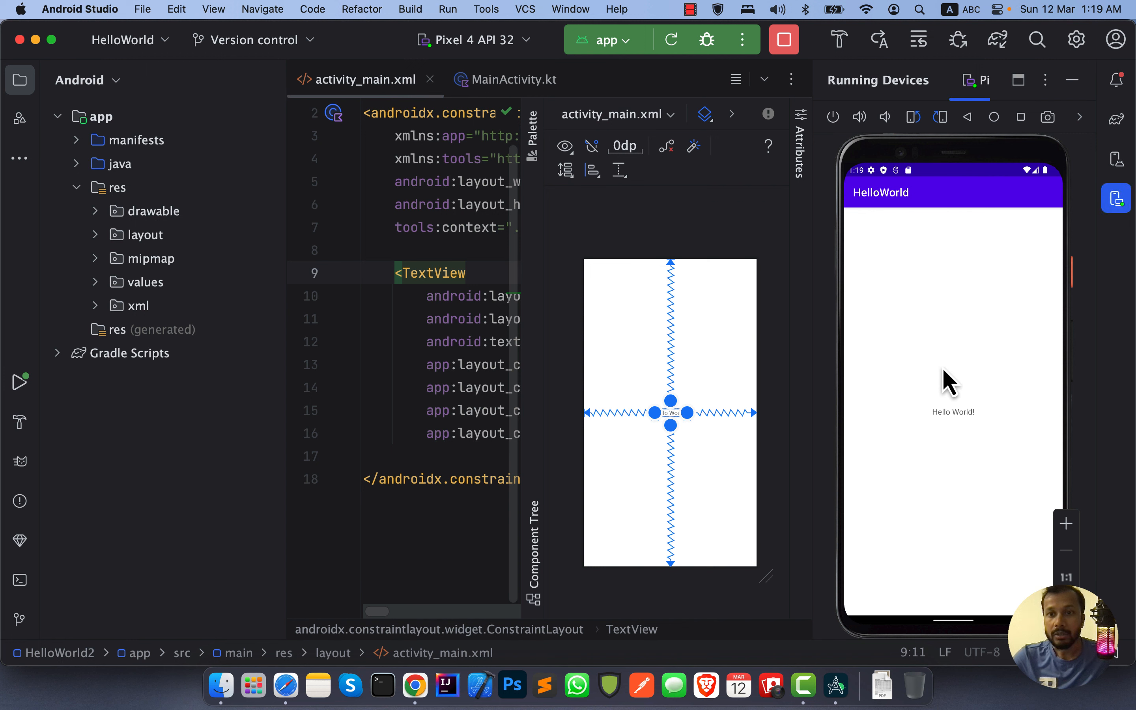
pyautogui.click(571, 359)
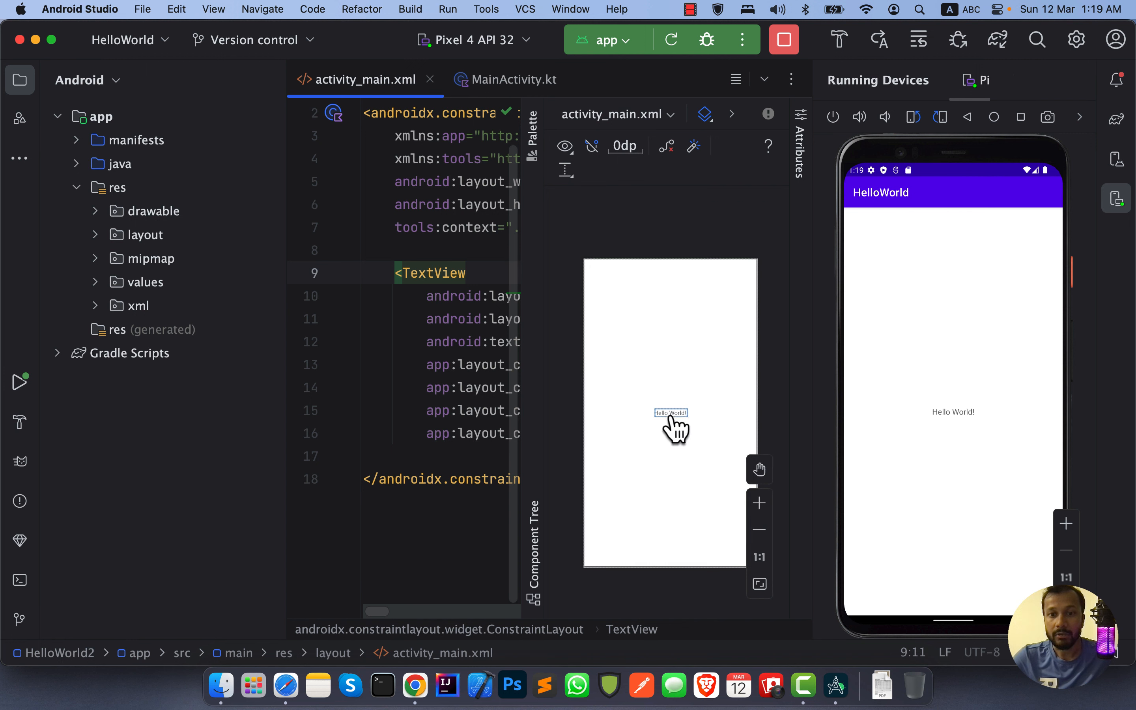
pyautogui.click(621, 216)
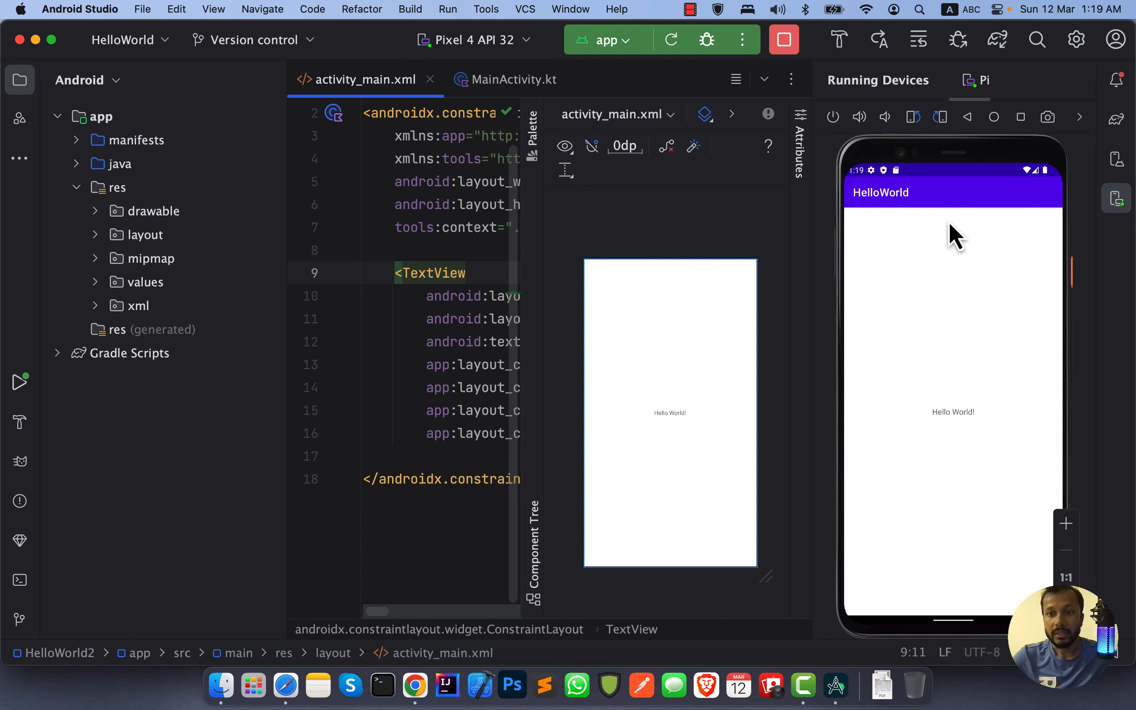
pyautogui.click(450, 251)
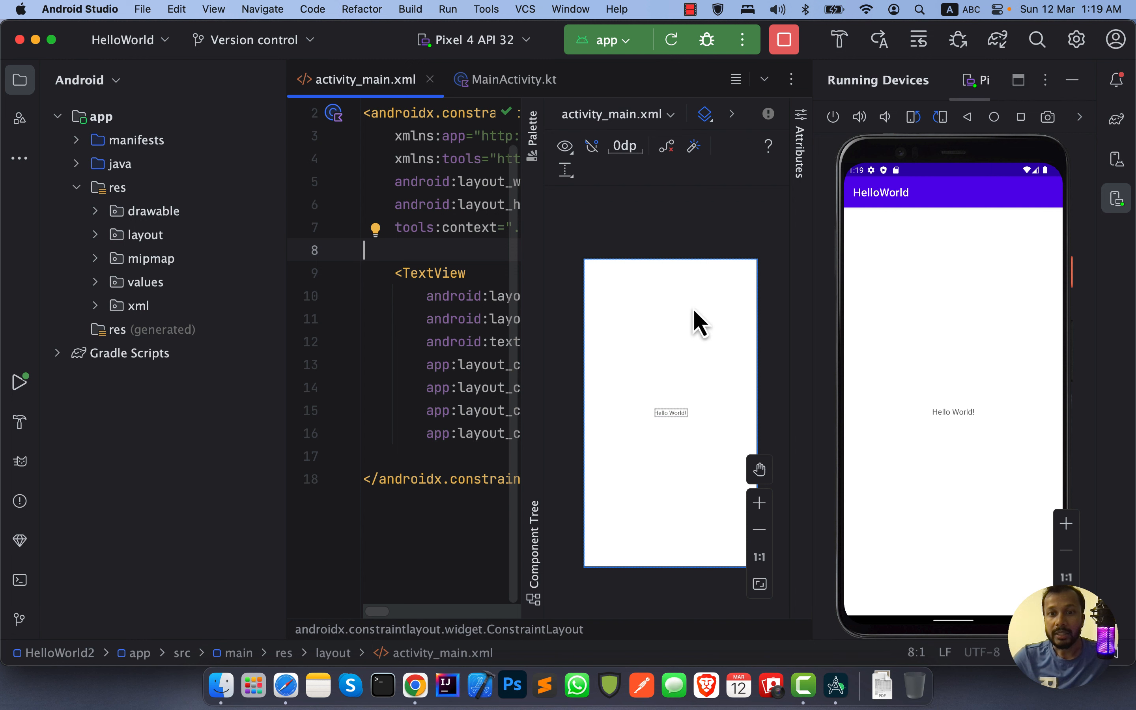
# Step: Look through the MainActivity.kt code alongside the running app and return to activity_main.xml
pyautogui.click(502, 90)
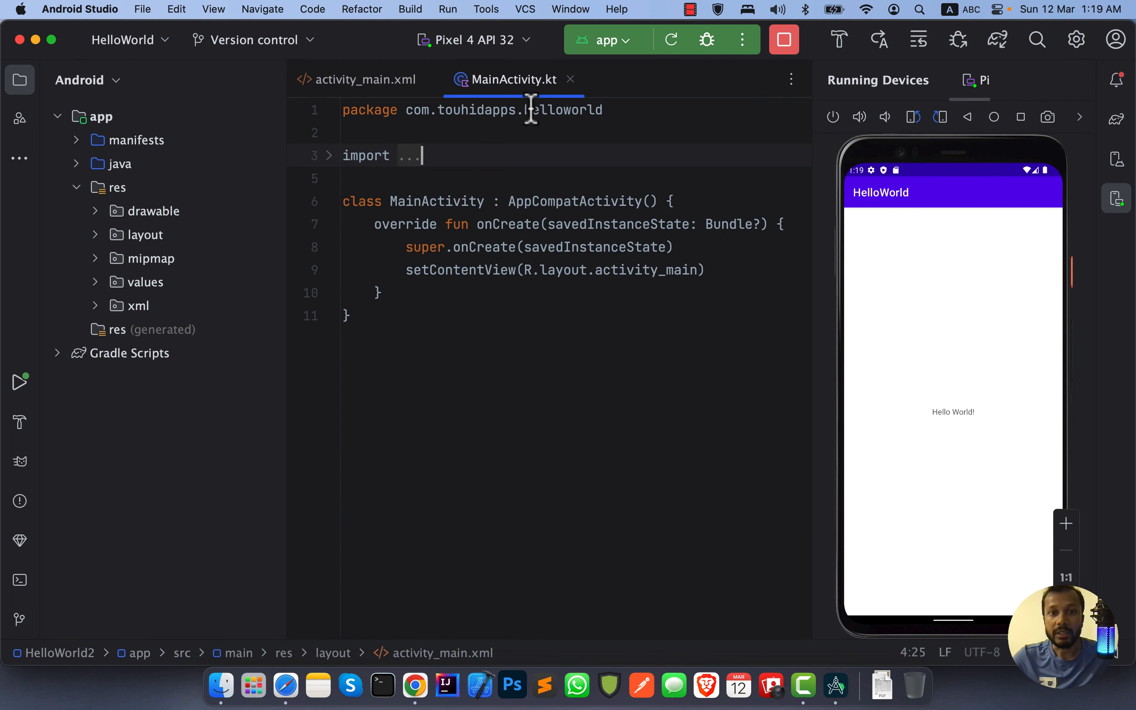
pyautogui.click(515, 295)
pyautogui.click(393, 84)
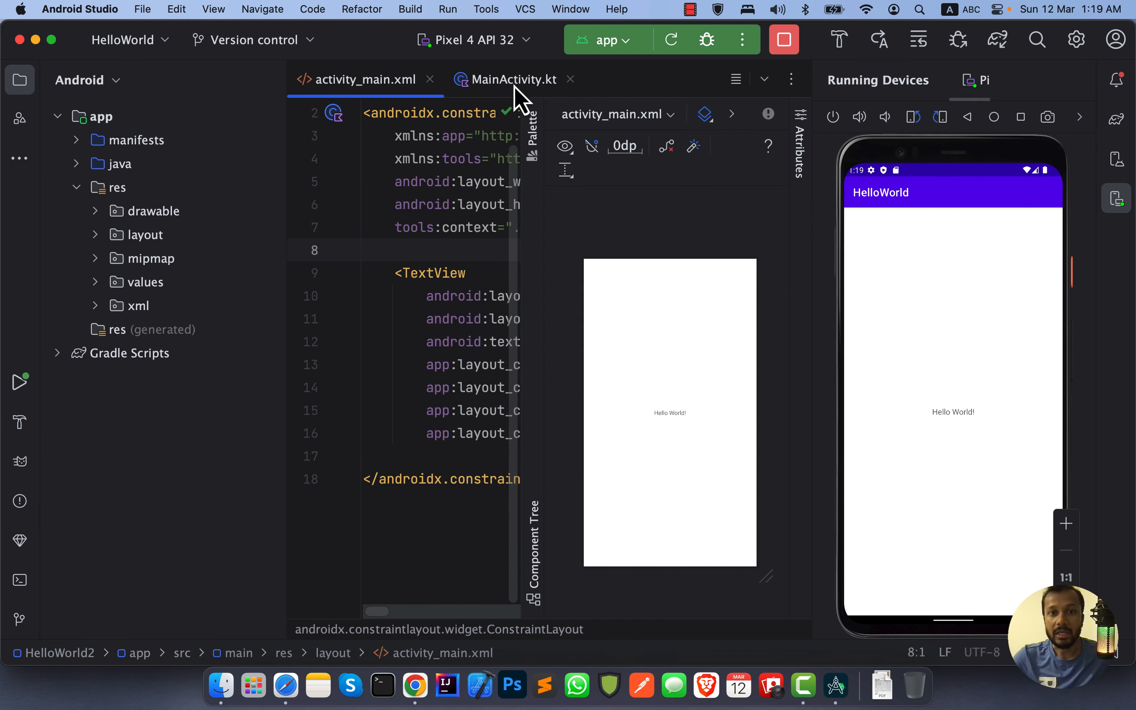
pyautogui.click(949, 269)
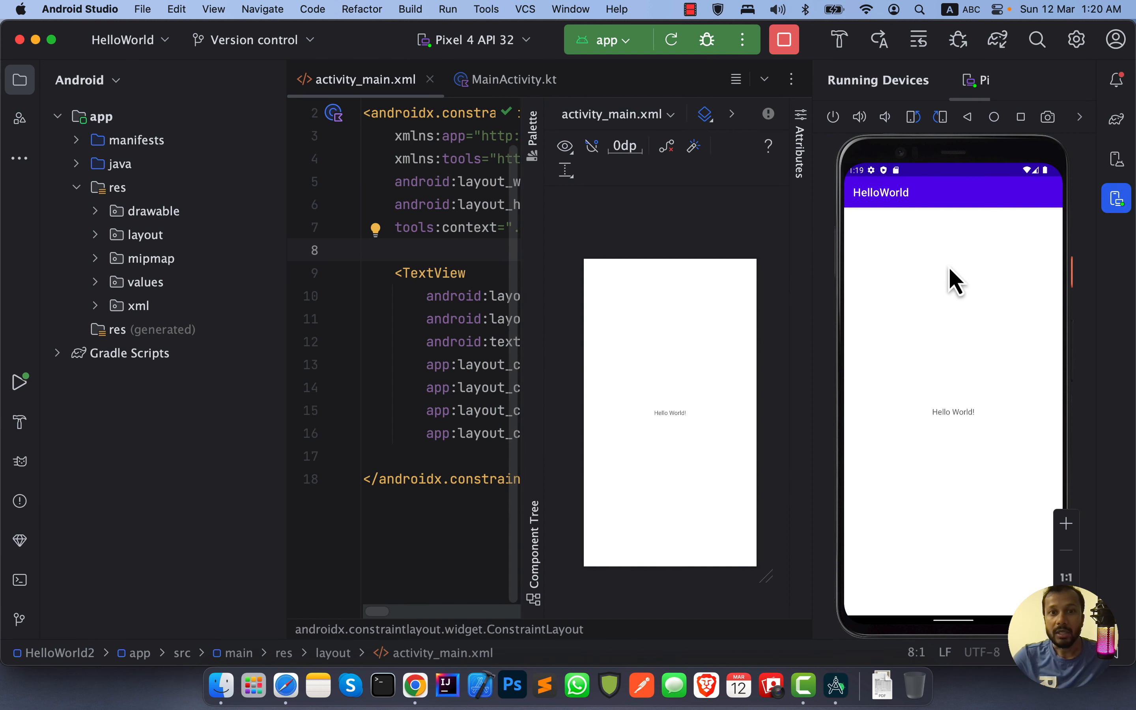
pyautogui.click(510, 87)
pyautogui.click(362, 85)
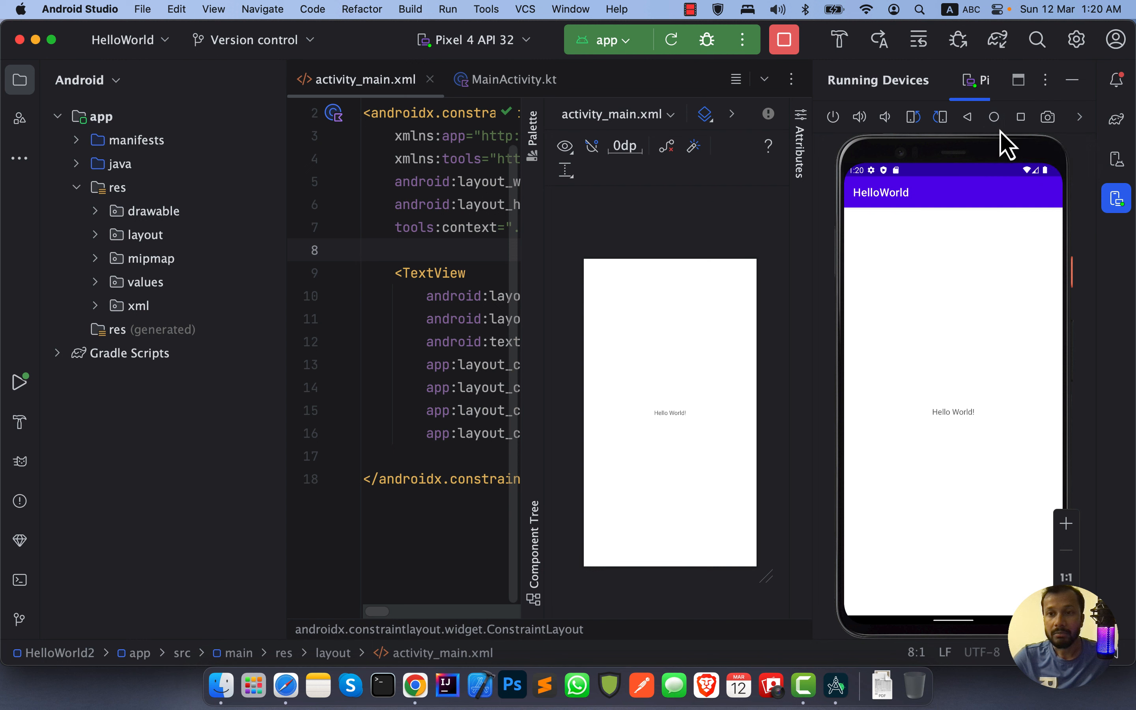
# Step: Send the emulator to its home screen
pyautogui.click(996, 118)
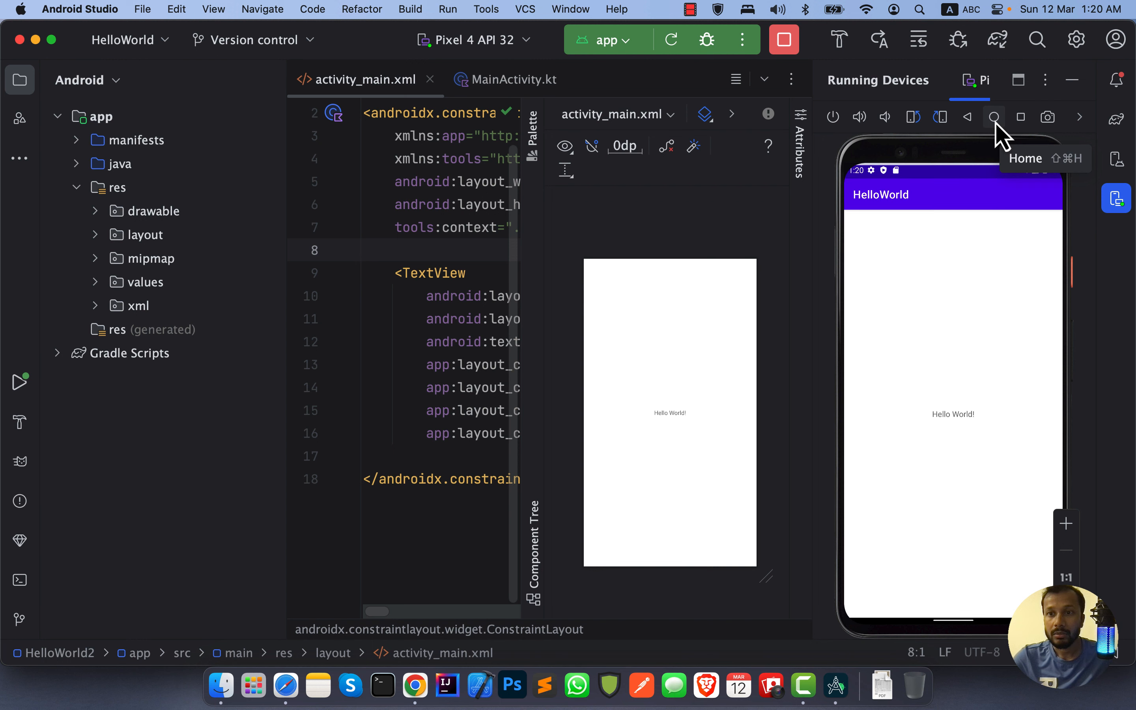